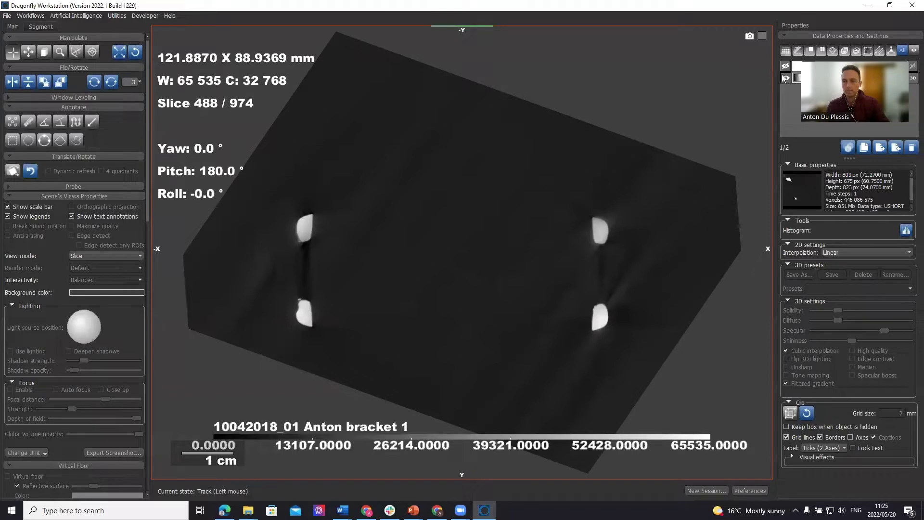
Switch the workspace to the four-view layout.
{"action": "scroll", "coordinate": [437, 240], "scroll_direction": "down", "scroll_amount": 10}
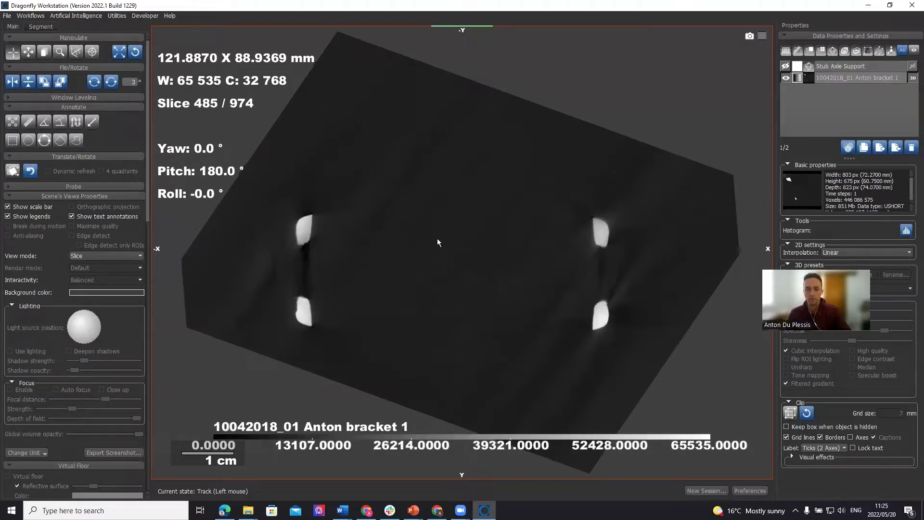
{"action": "scroll", "coordinate": [437, 239], "scroll_direction": "down", "scroll_amount": 15}
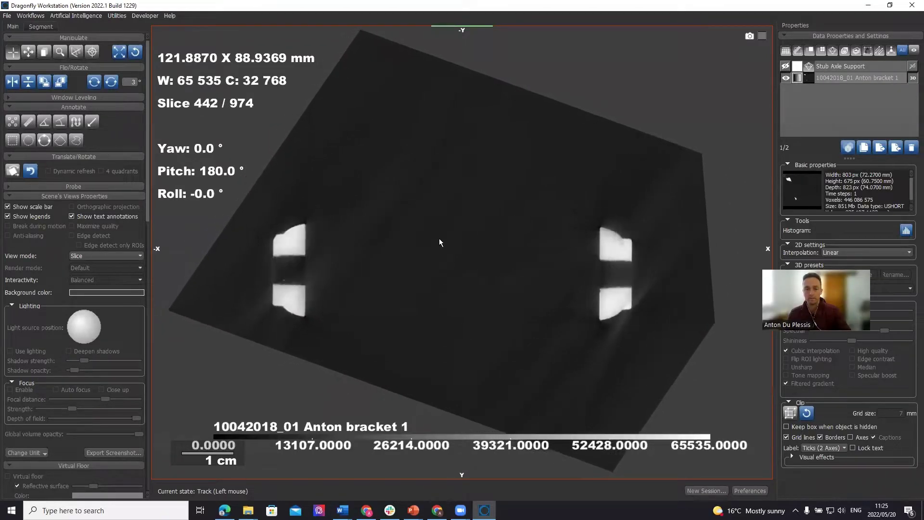
{"action": "scroll", "coordinate": [445, 235], "scroll_direction": "down", "scroll_amount": 5}
{"action": "scroll", "coordinate": [446, 236], "scroll_direction": "up", "scroll_amount": 9}
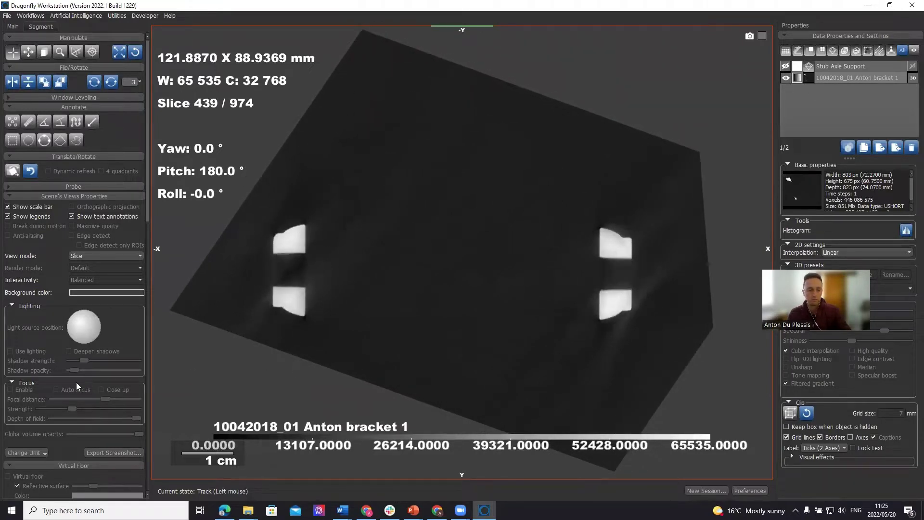
{"action": "left_click_drag", "start_coordinate": [146, 199], "coordinate": [145, 371]}
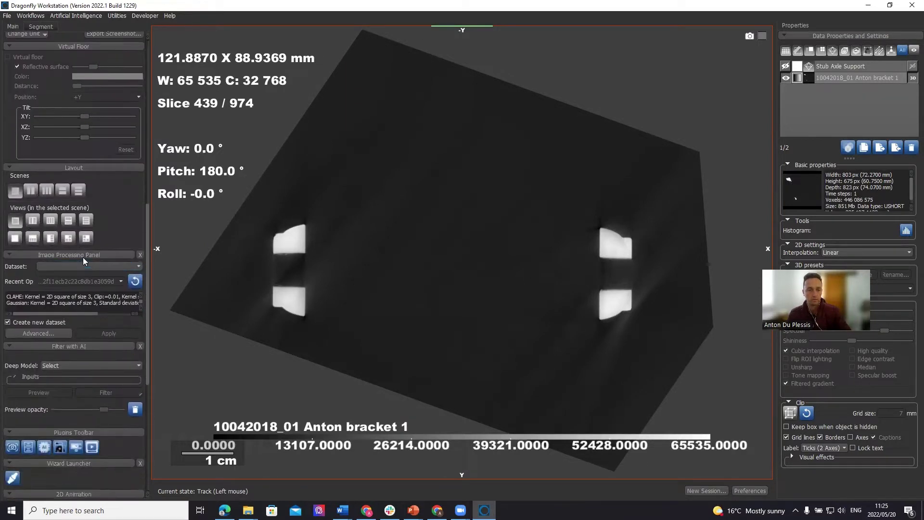
{"action": "left_click", "coordinate": [69, 238]}
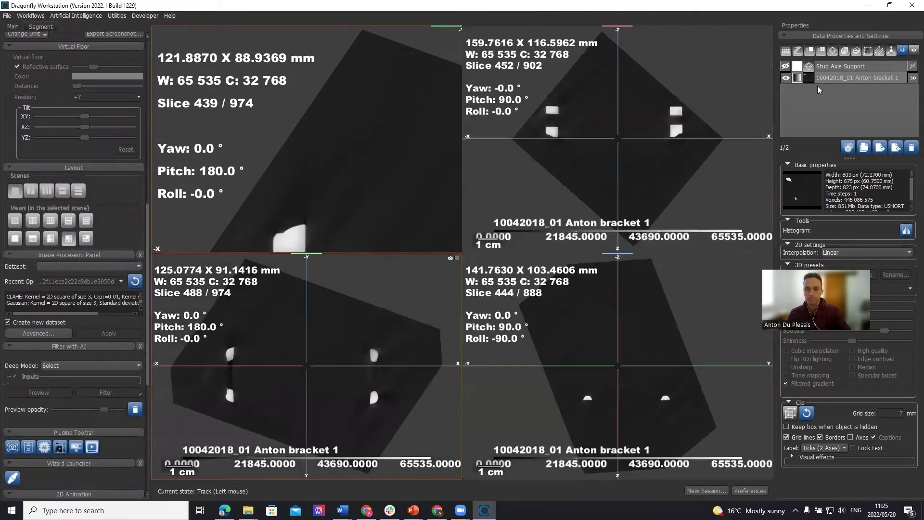
Render the bracket in the 3D view with the Stub Axle Support mesh visible, then rotate it.
{"action": "left_click", "coordinate": [335, 113]}
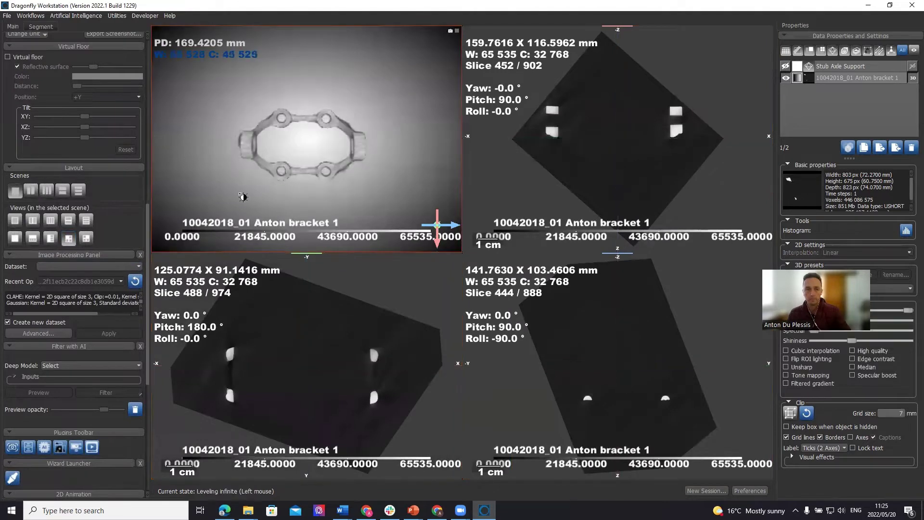
{"action": "left_click", "coordinate": [785, 66]}
{"action": "left_click_drag", "start_coordinate": [325, 74], "coordinate": [402, 137]}
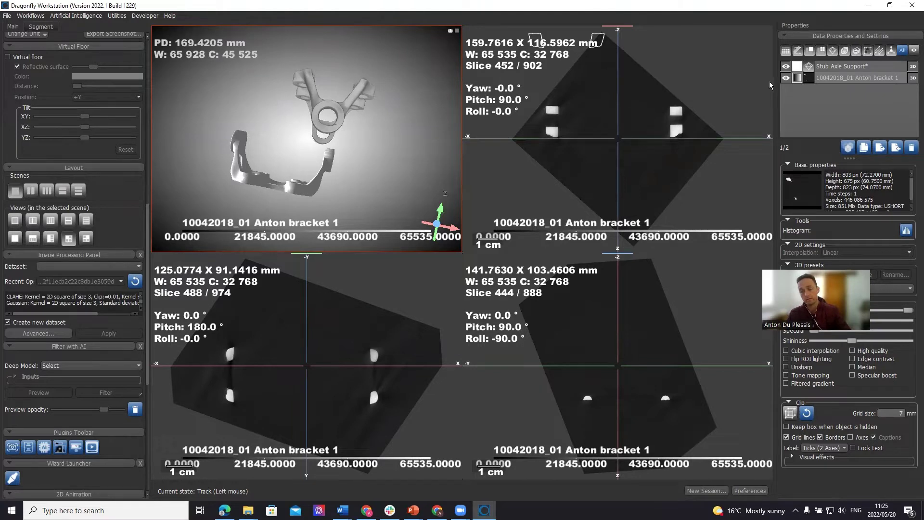
Check the Stub Axle Support info, then open the 10042018_01 Anton bracket 1 dataset's context menu.
{"action": "left_click", "coordinate": [858, 78]}
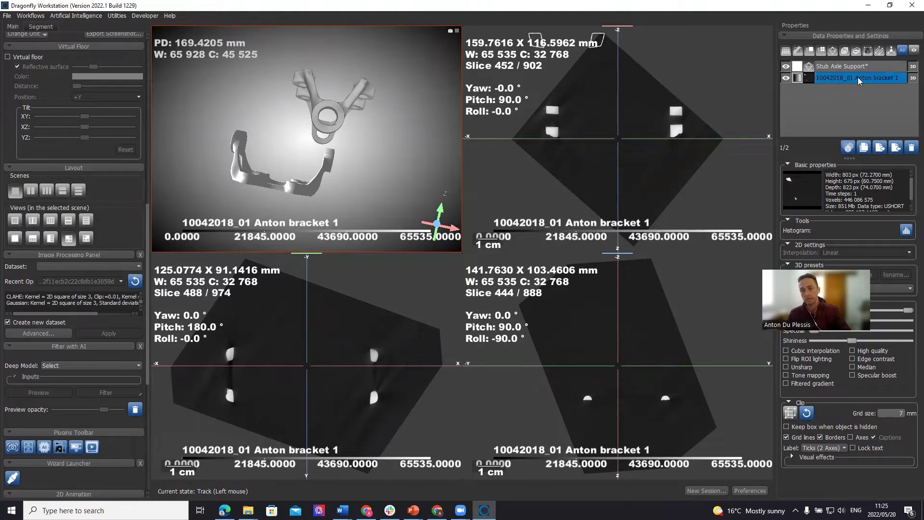
{"action": "left_click_drag", "start_coordinate": [289, 183], "coordinate": [322, 188]}
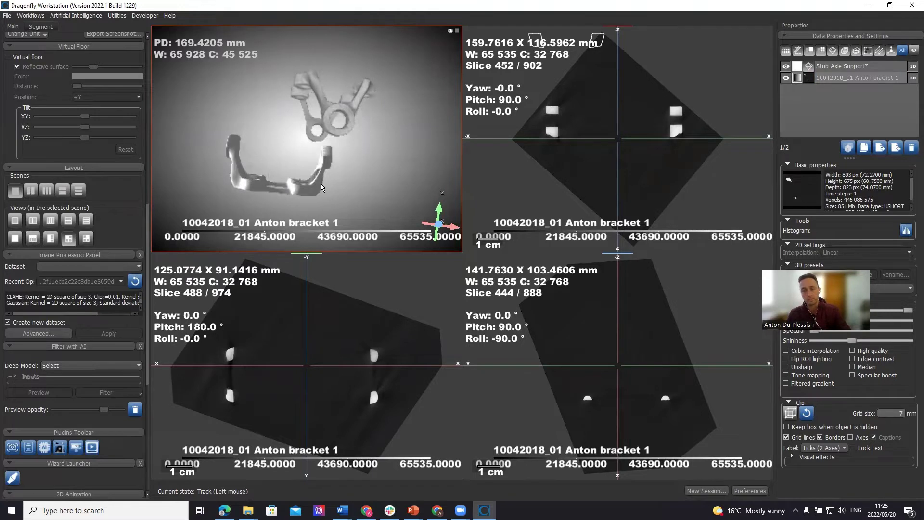
{"action": "left_click", "coordinate": [869, 67]}
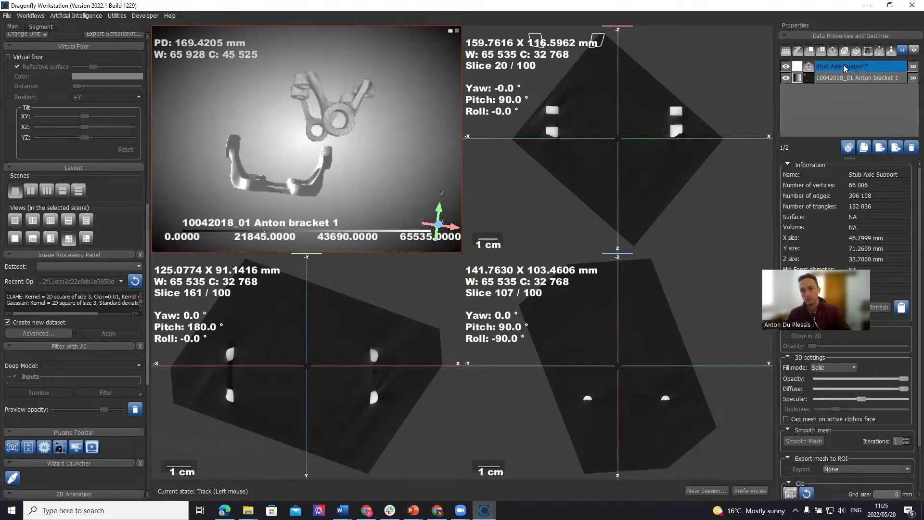
{"action": "left_click", "coordinate": [854, 78]}
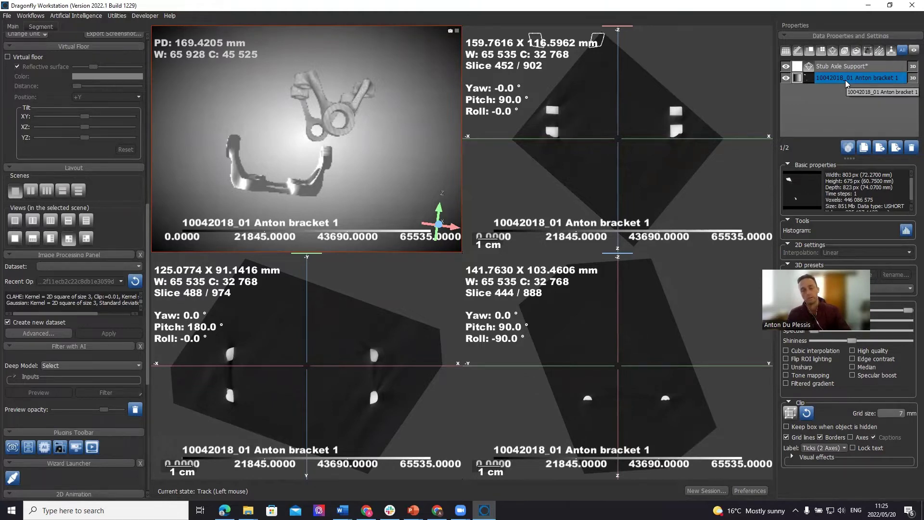
{"action": "right_click", "coordinate": [846, 79]}
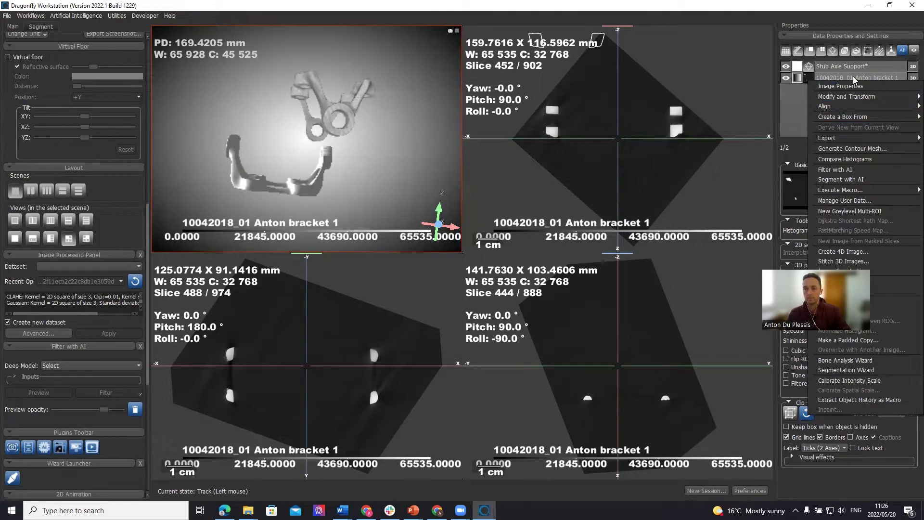
In the Segment tab, define the range by Upper Otsu and read the minimum 31 473.5197.
{"action": "left_click", "coordinate": [855, 81]}
{"action": "left_click", "coordinate": [40, 27]}
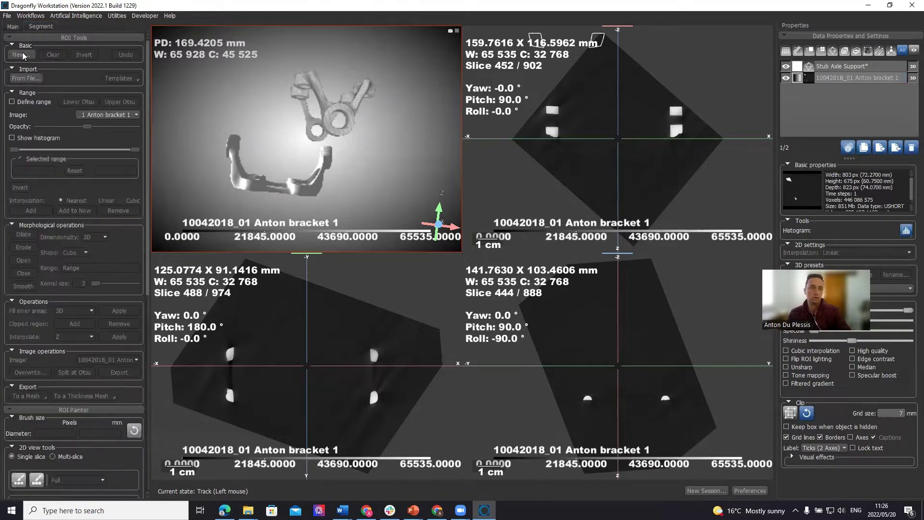
{"action": "left_click", "coordinate": [12, 102]}
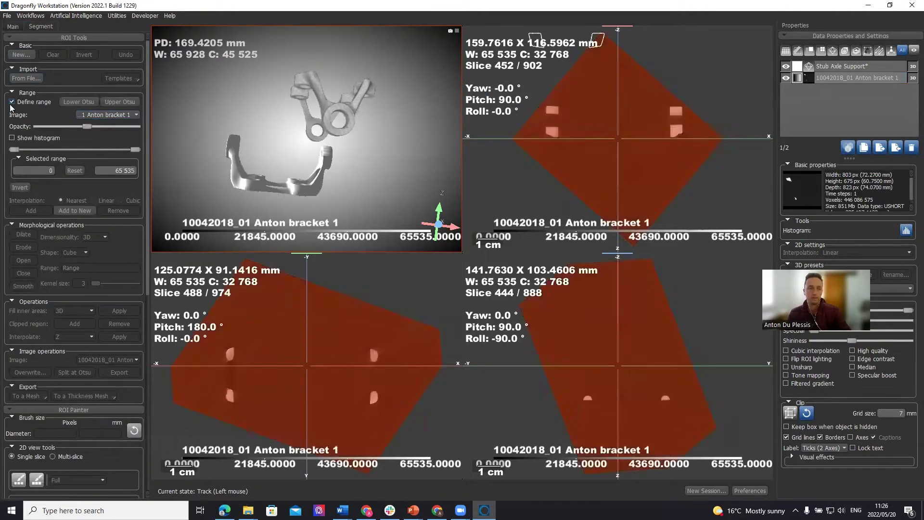
{"action": "left_click", "coordinate": [121, 102]}
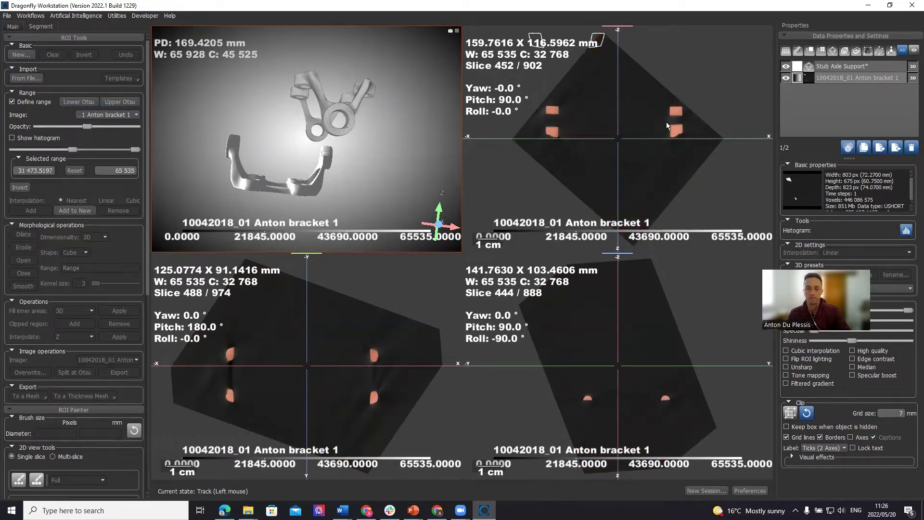
{"action": "scroll", "coordinate": [666, 122], "scroll_direction": "up", "scroll_amount": 3}
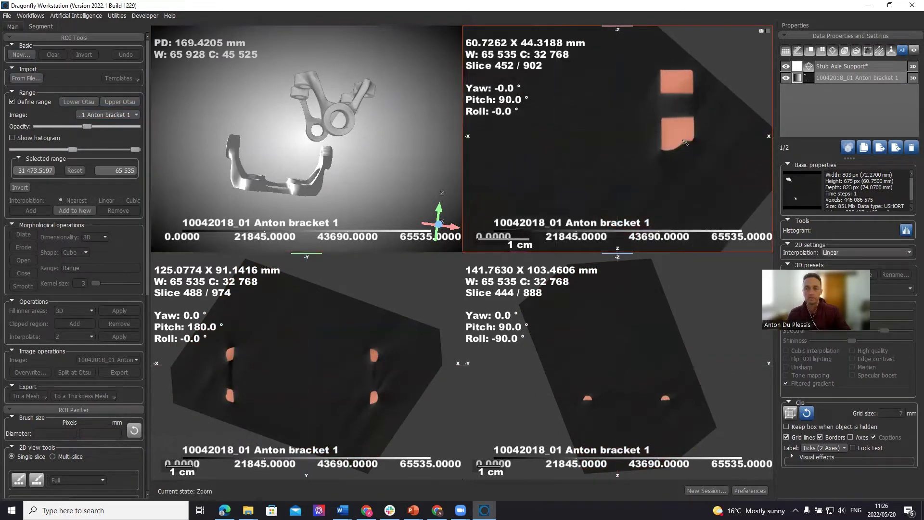
{"action": "scroll", "coordinate": [684, 142], "scroll_direction": "up", "scroll_amount": 2}
{"action": "scroll", "coordinate": [686, 153], "scroll_direction": "up", "scroll_amount": 2}
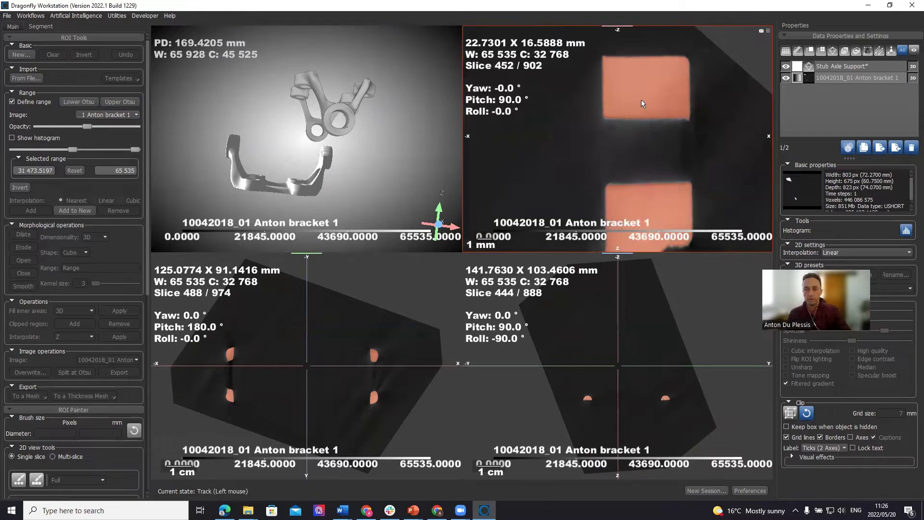
{"action": "left_click", "coordinate": [47, 171]}
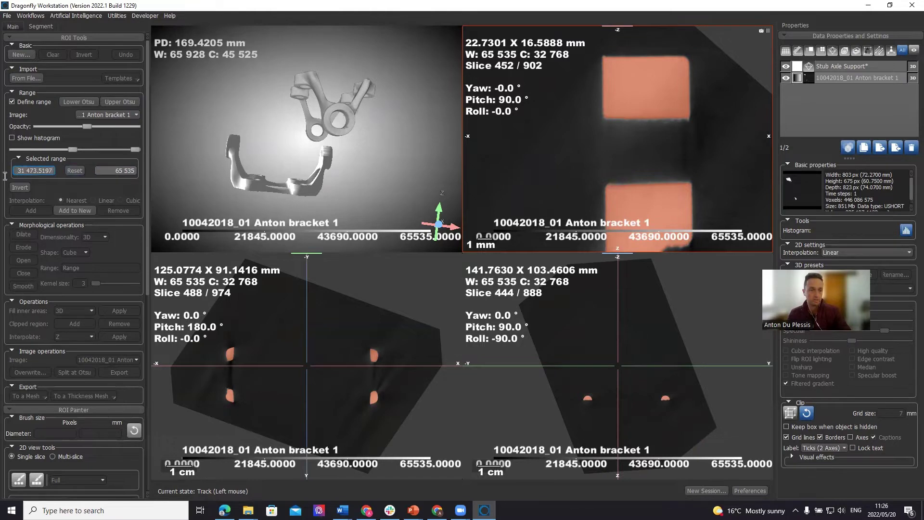
{"action": "left_click", "coordinate": [62, 171]}
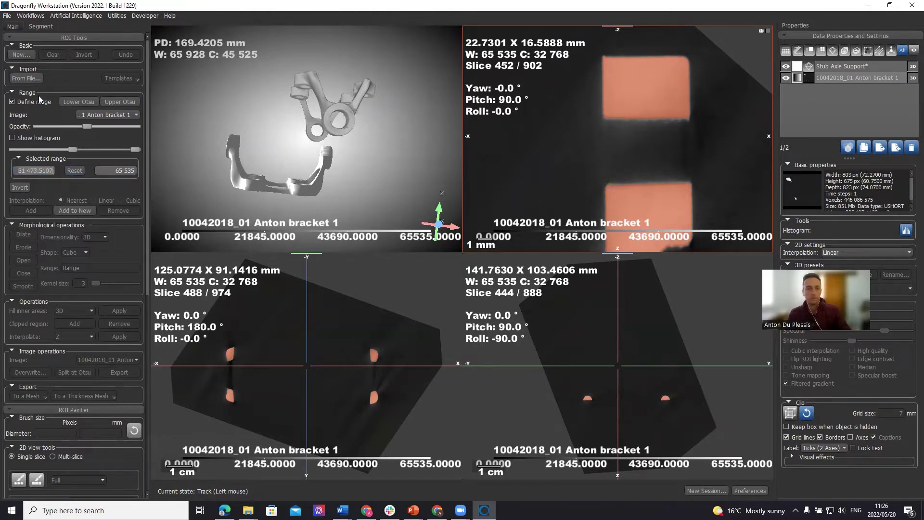
Turn off the range overlay and reopen the bracket dataset's actions menu.
{"action": "left_click", "coordinate": [29, 103]}
{"action": "left_click", "coordinate": [853, 79]}
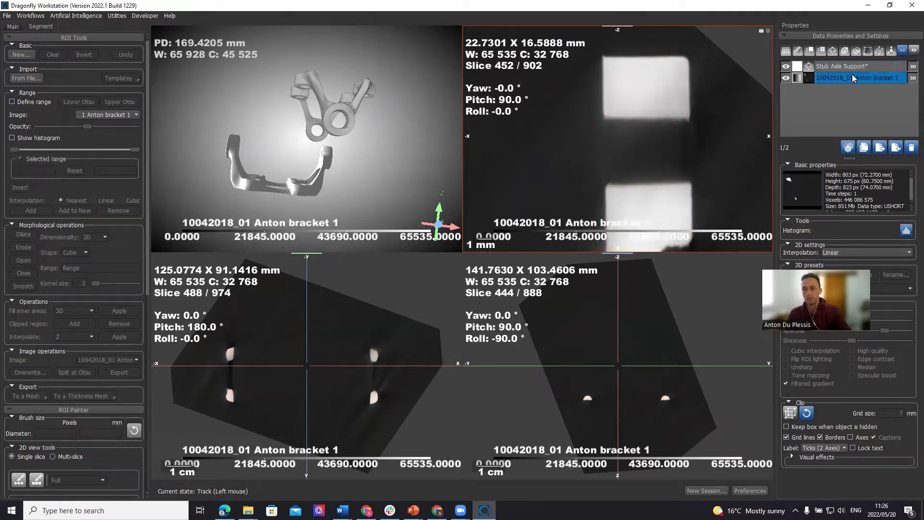
{"action": "right_click", "coordinate": [853, 79]}
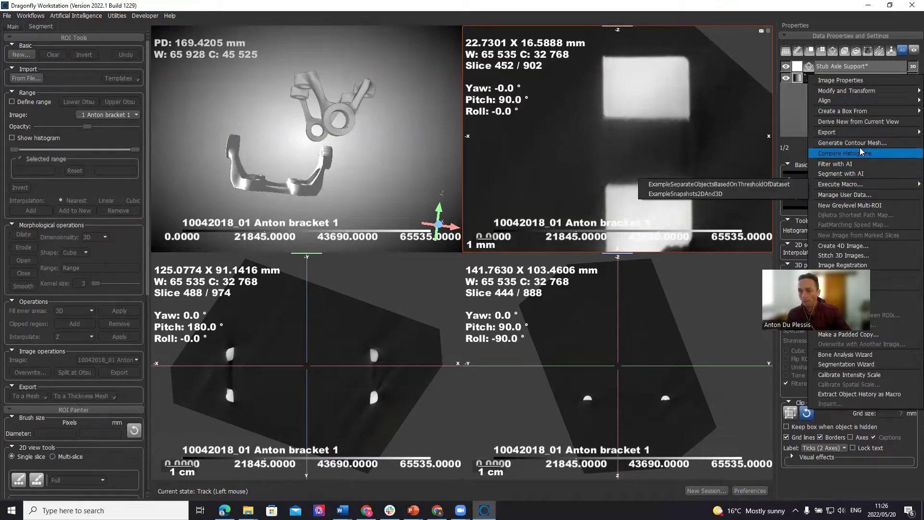
Generate a contour mesh at threshold 31 473.5197 with 1×1×1 sampling and export it.
{"action": "left_click", "coordinate": [862, 143]}
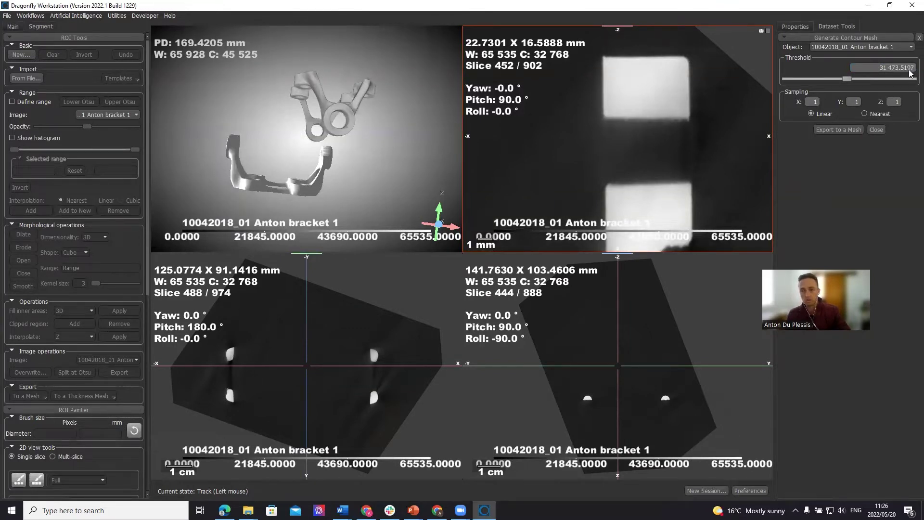
{"action": "double_click", "coordinate": [811, 101]}
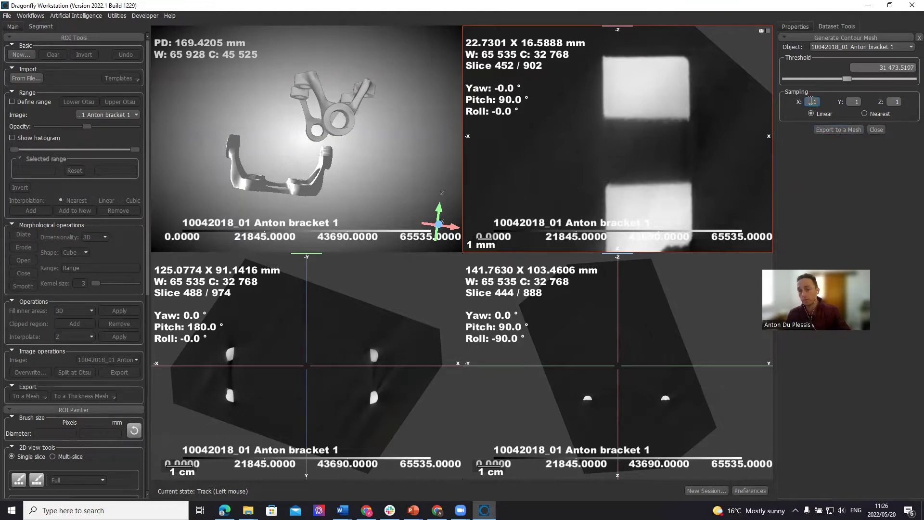
{"action": "left_click", "coordinate": [834, 130]}
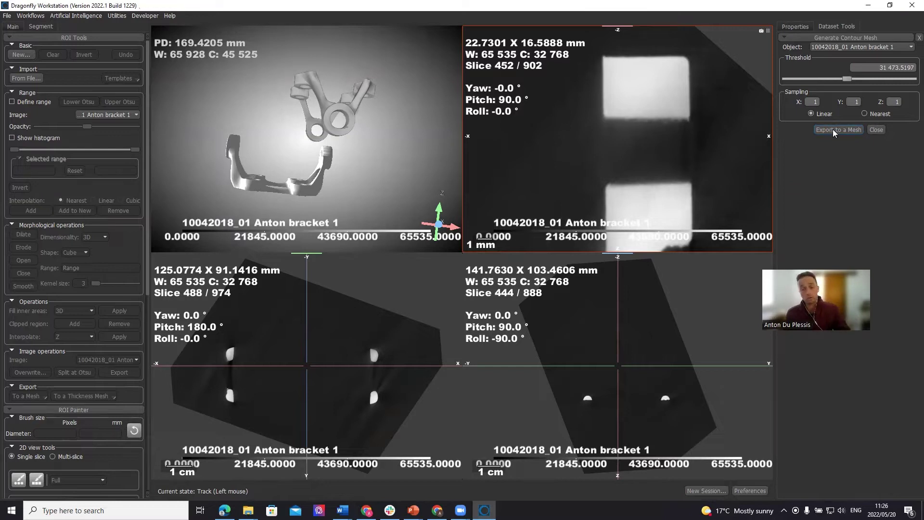
{"action": "left_click", "coordinate": [802, 27]}
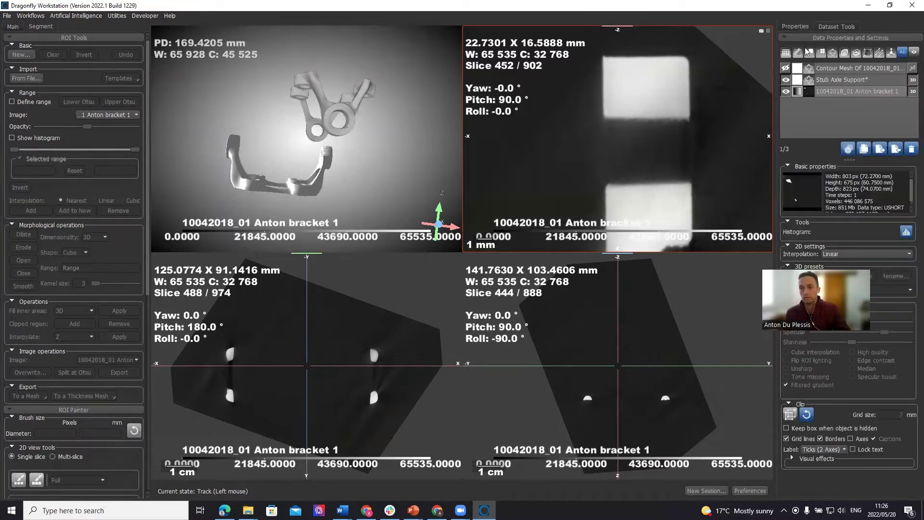
{"action": "left_click", "coordinate": [785, 68]}
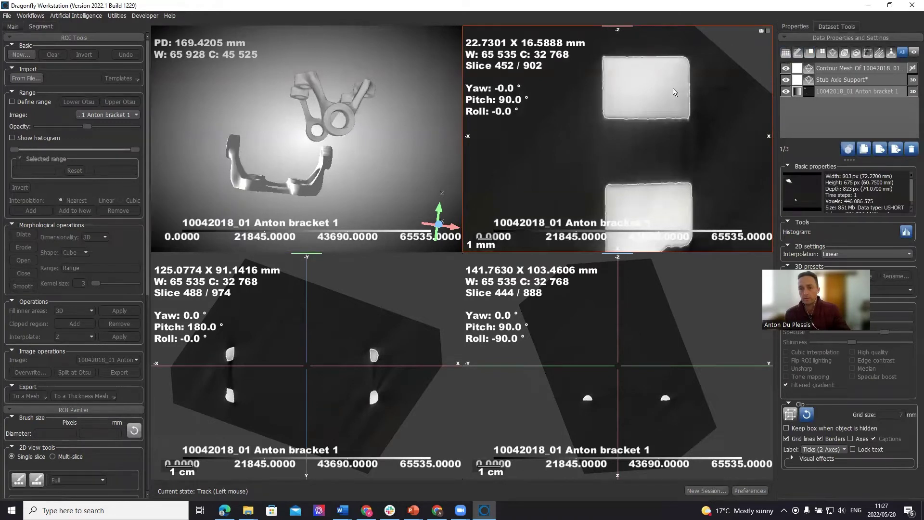
{"action": "scroll", "coordinate": [652, 55], "scroll_direction": "up", "scroll_amount": 5}
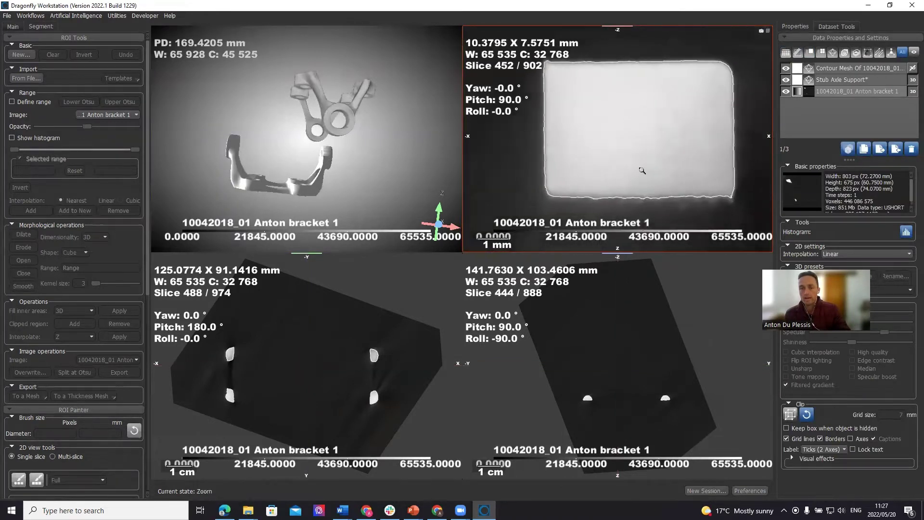
{"action": "scroll", "coordinate": [664, 115], "scroll_direction": "up", "scroll_amount": 4}
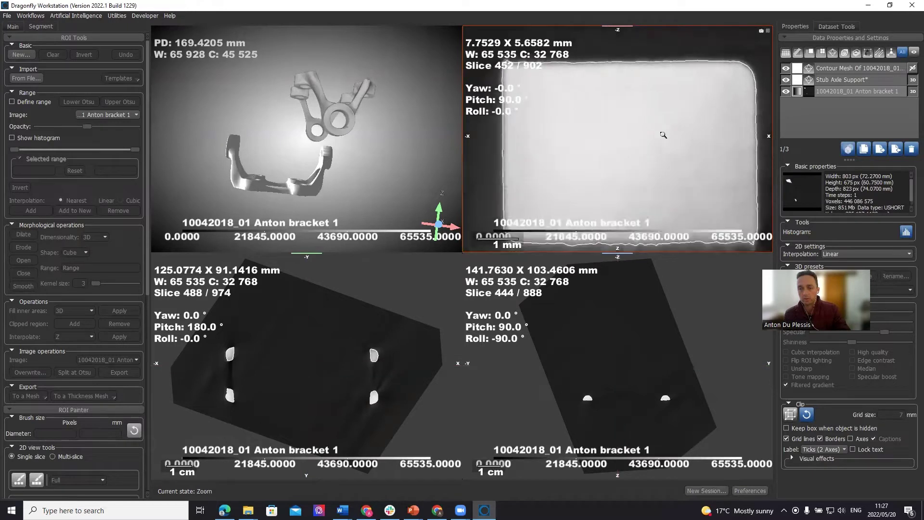
{"action": "scroll", "coordinate": [660, 112], "scroll_direction": "down", "scroll_amount": 2}
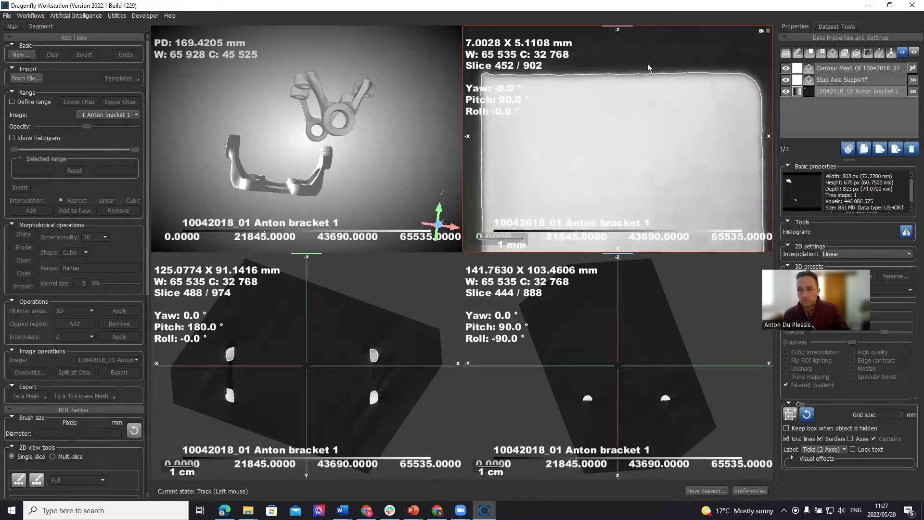
{"action": "scroll", "coordinate": [640, 159], "scroll_direction": "up", "scroll_amount": 4}
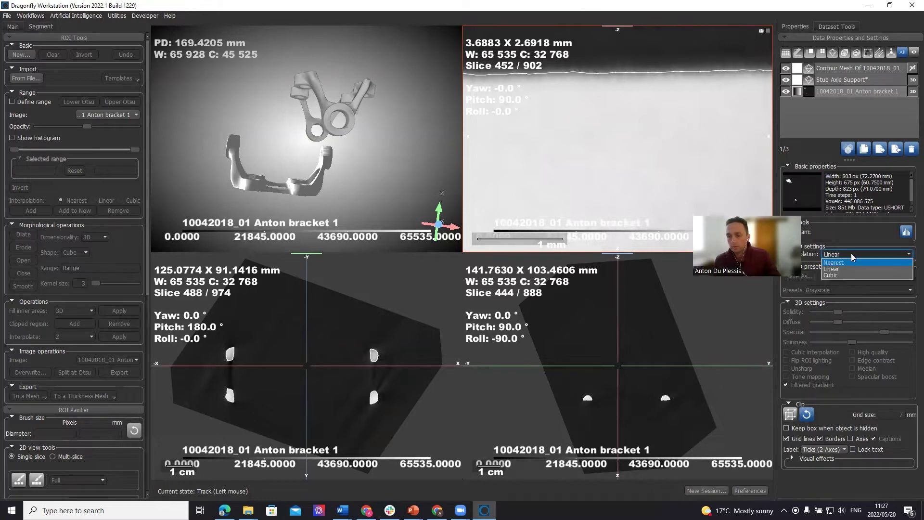
{"action": "left_click", "coordinate": [866, 254]}
{"action": "left_click", "coordinate": [860, 262]}
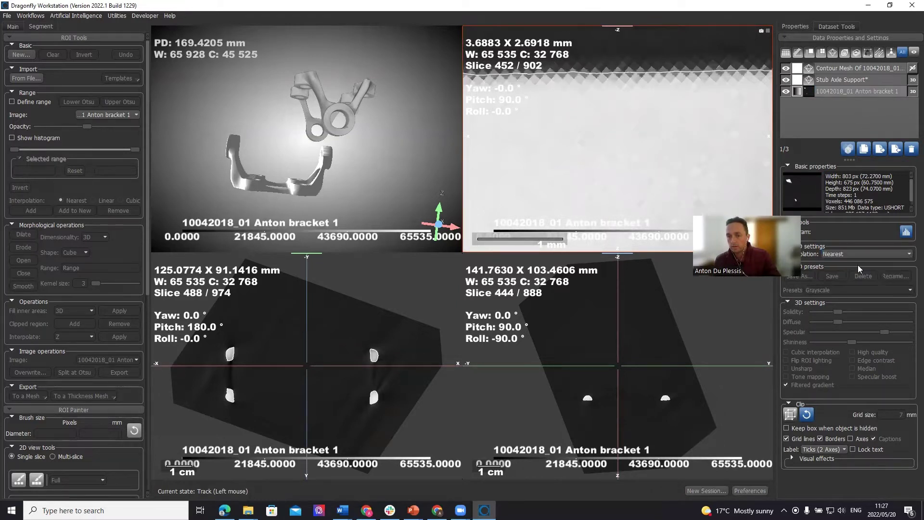
{"action": "right_click_drag", "start_coordinate": [645, 111], "coordinate": [641, 64]}
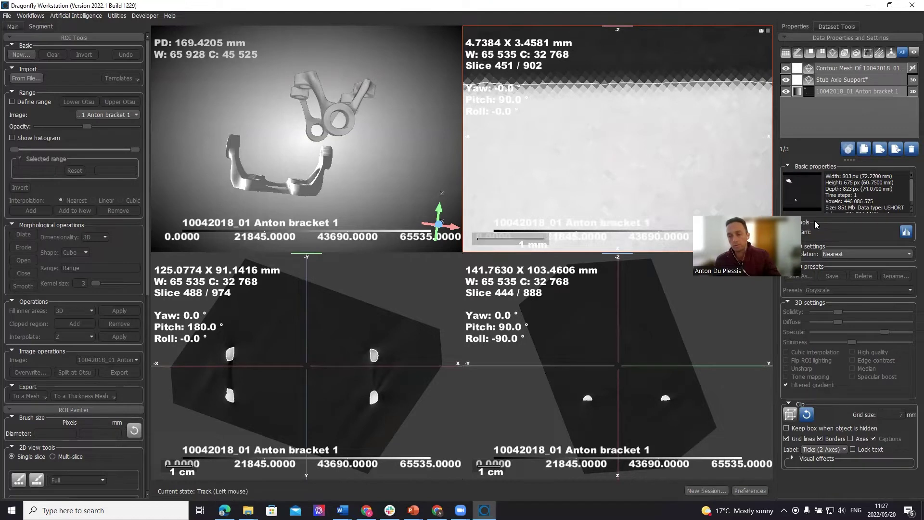
{"action": "left_click", "coordinate": [862, 254]}
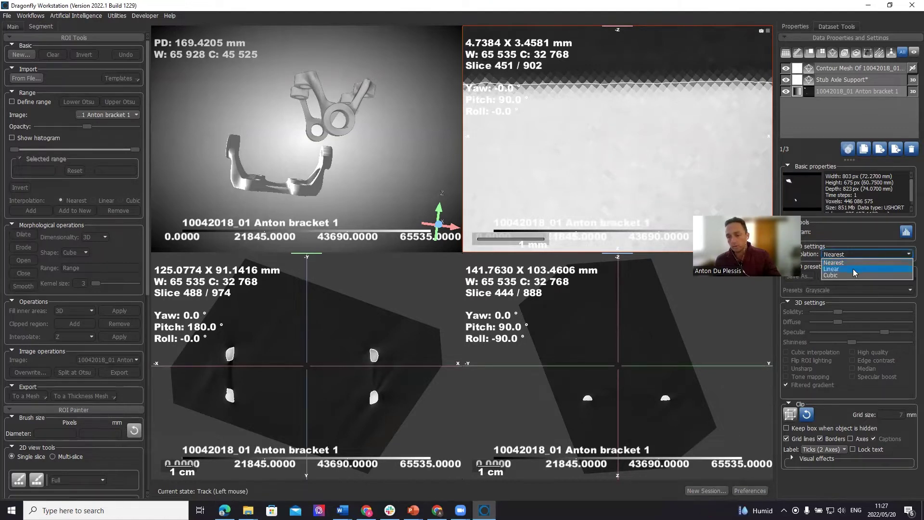
{"action": "left_click", "coordinate": [863, 268]}
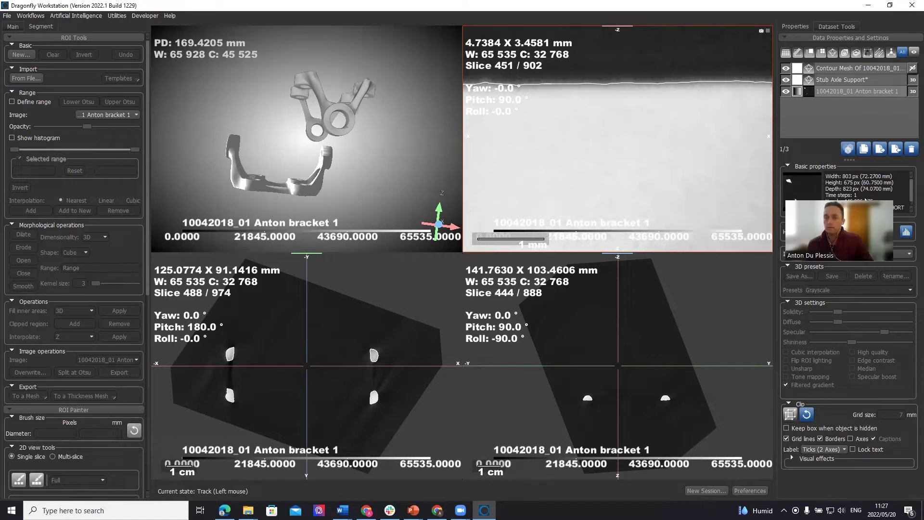
{"action": "left_click", "coordinate": [855, 70]}
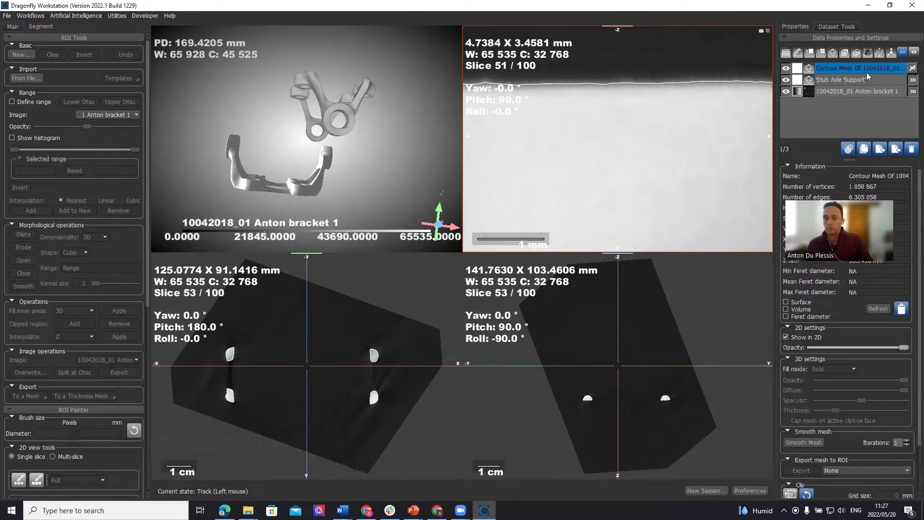
Hide the Stub Axle Support and CT image, enable 3D for the Contour Mesh, and open its colour swatch.
{"action": "left_click", "coordinate": [851, 102]}
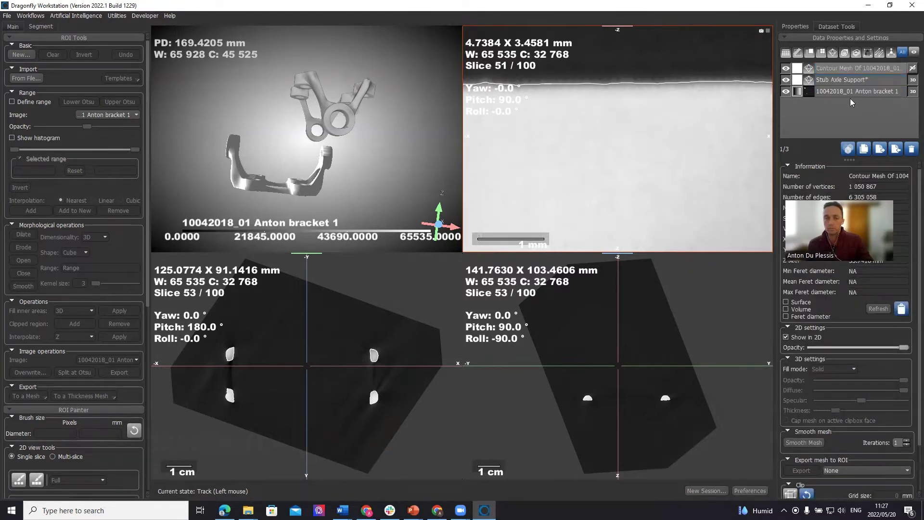
{"action": "left_click", "coordinate": [787, 80]}
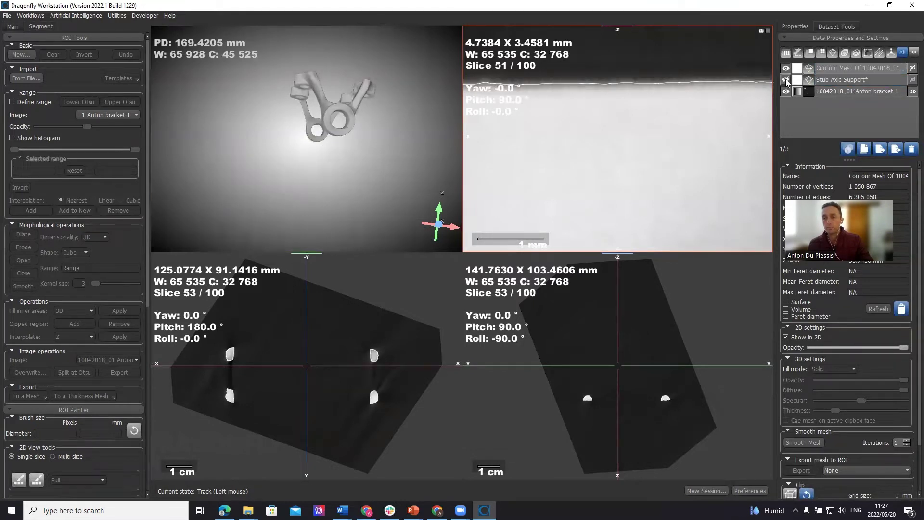
{"action": "left_click", "coordinate": [786, 92]}
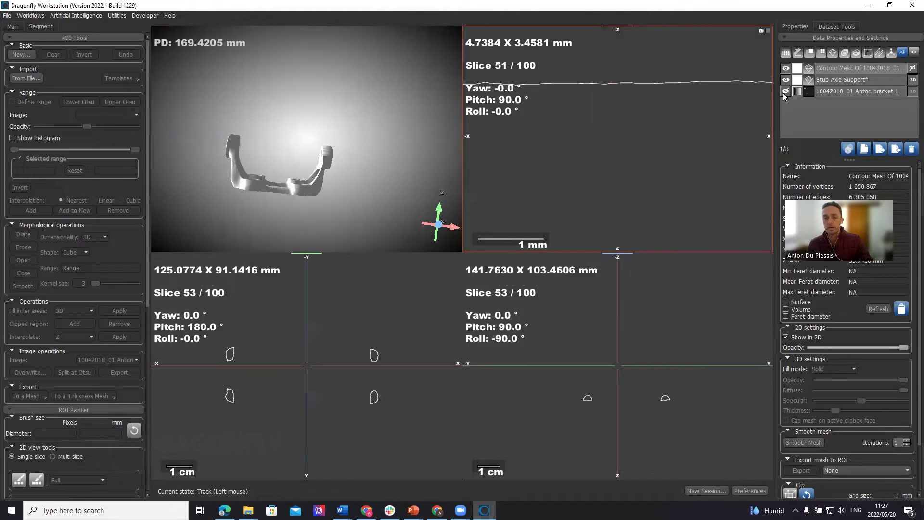
{"action": "left_click", "coordinate": [913, 68]}
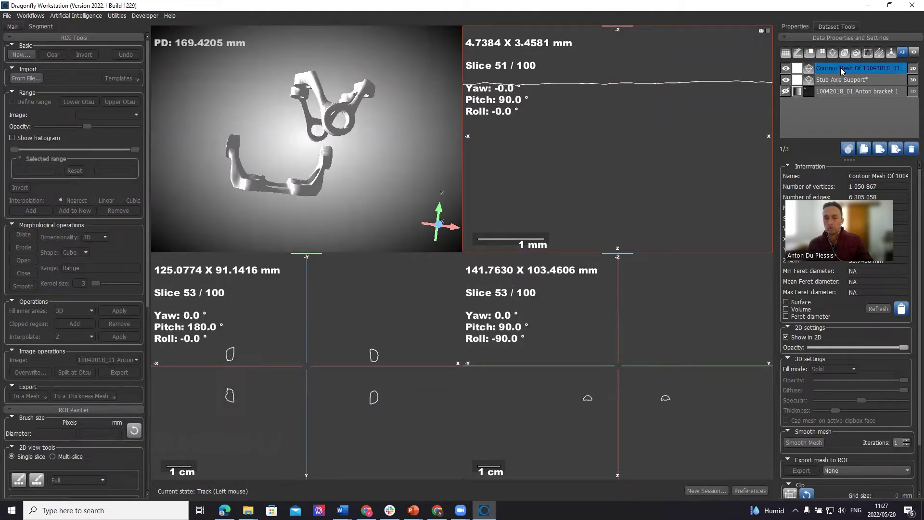
{"action": "left_click", "coordinate": [797, 68]}
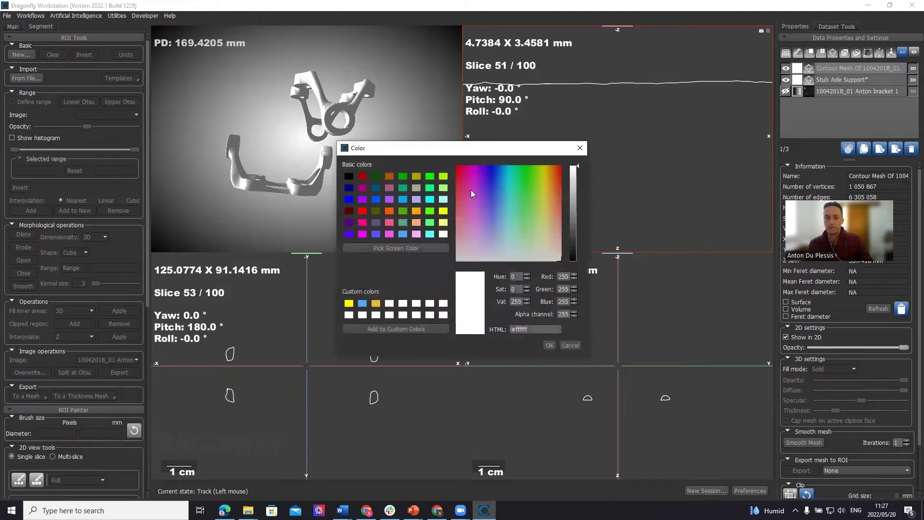
Colour the contour mesh yellow.
{"action": "left_click", "coordinate": [443, 211]}
{"action": "left_click", "coordinate": [550, 345]}
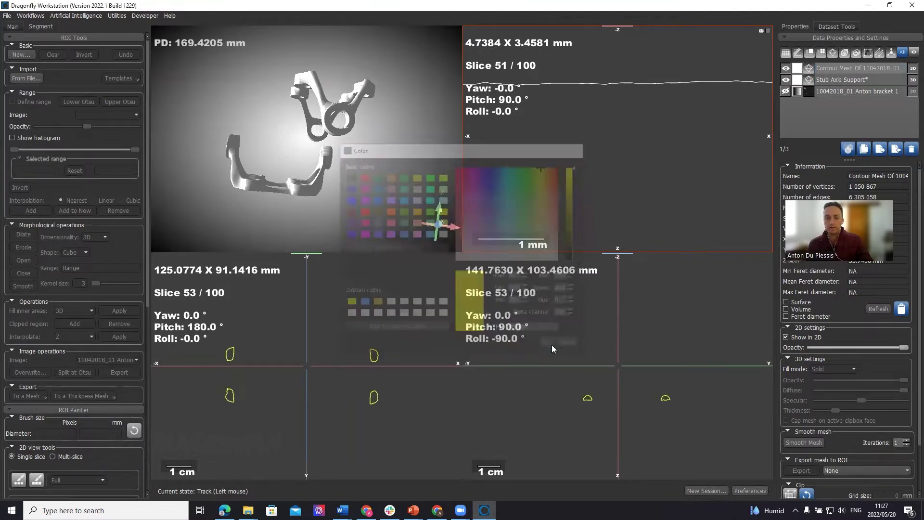
{"action": "left_click_drag", "start_coordinate": [290, 162], "coordinate": [320, 158]}
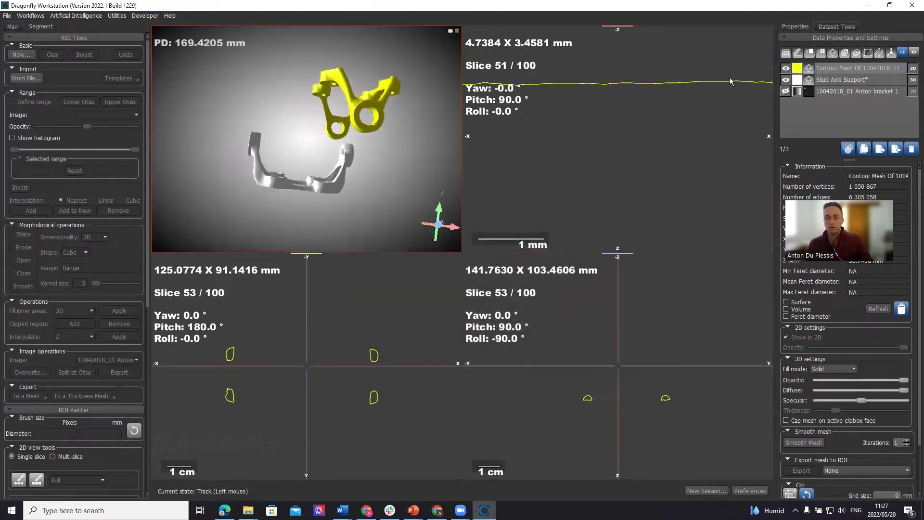
Centre the contour mesh on the Stub Axle Support using Align > Centre With.
{"action": "right_click", "coordinate": [842, 70]}
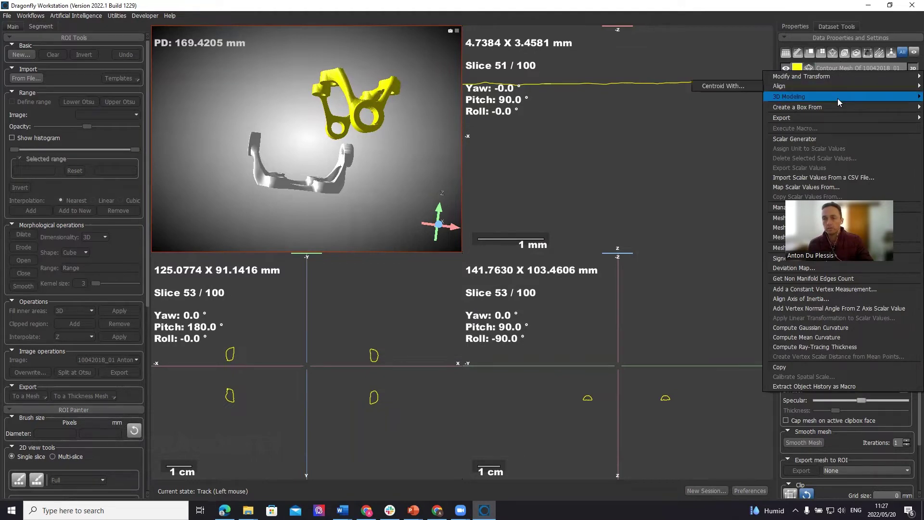
{"action": "mouse_move", "coordinate": [851, 95]}
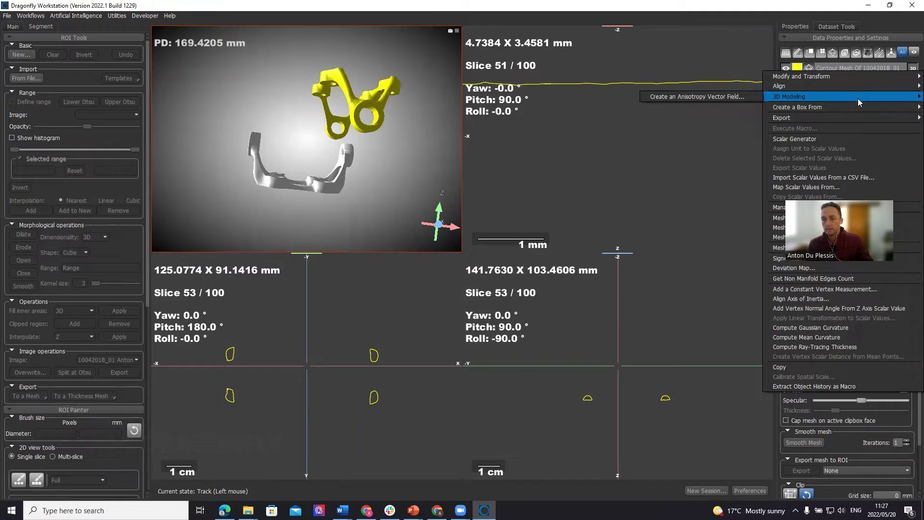
{"action": "mouse_move", "coordinate": [865, 88]}
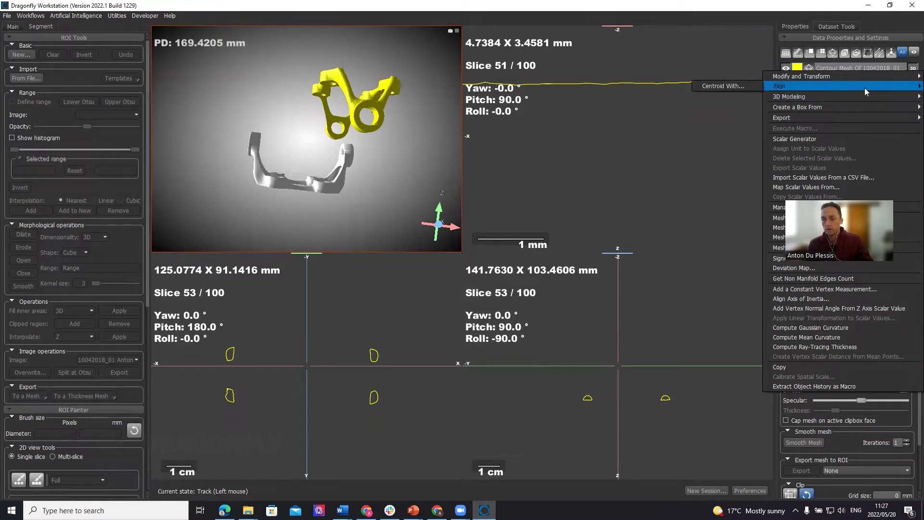
{"action": "left_click", "coordinate": [718, 86]}
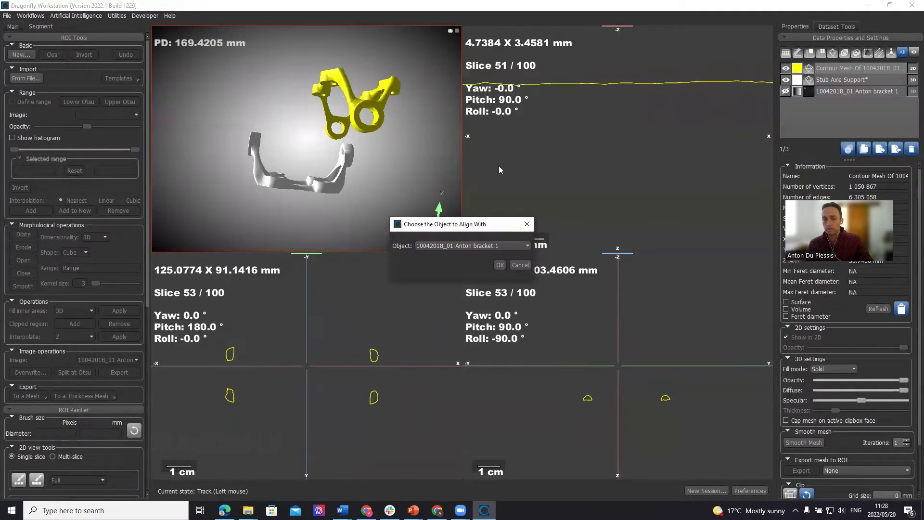
{"action": "left_click", "coordinate": [494, 249]}
{"action": "left_click", "coordinate": [453, 275]}
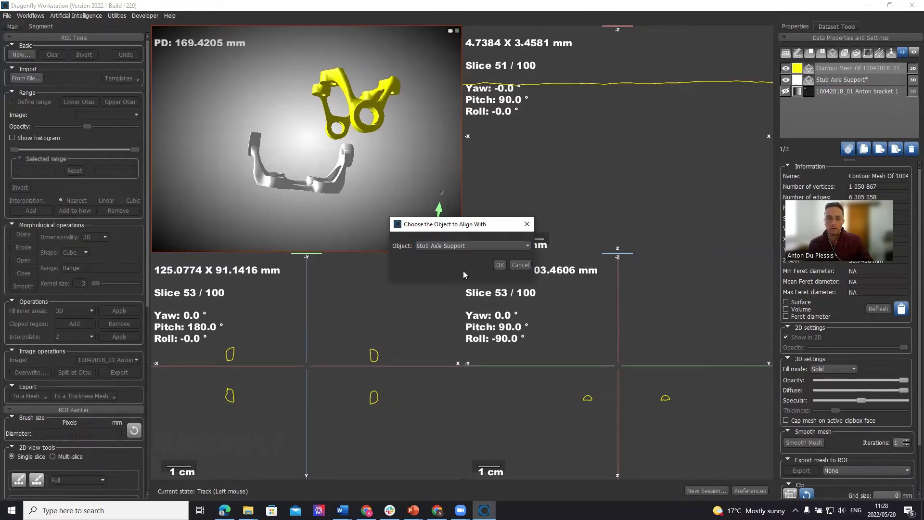
{"action": "left_click", "coordinate": [499, 265]}
{"action": "left_click_drag", "start_coordinate": [215, 178], "coordinate": [252, 178]}
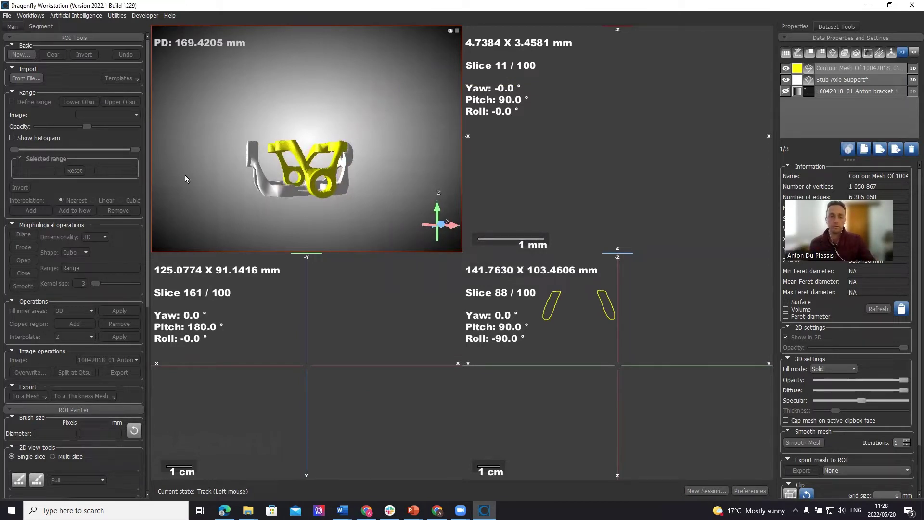
Fit all views to the meshes and reset the 3D view, then tumble it obliquely.
{"action": "left_click_drag", "start_coordinate": [212, 187], "coordinate": [289, 168]}
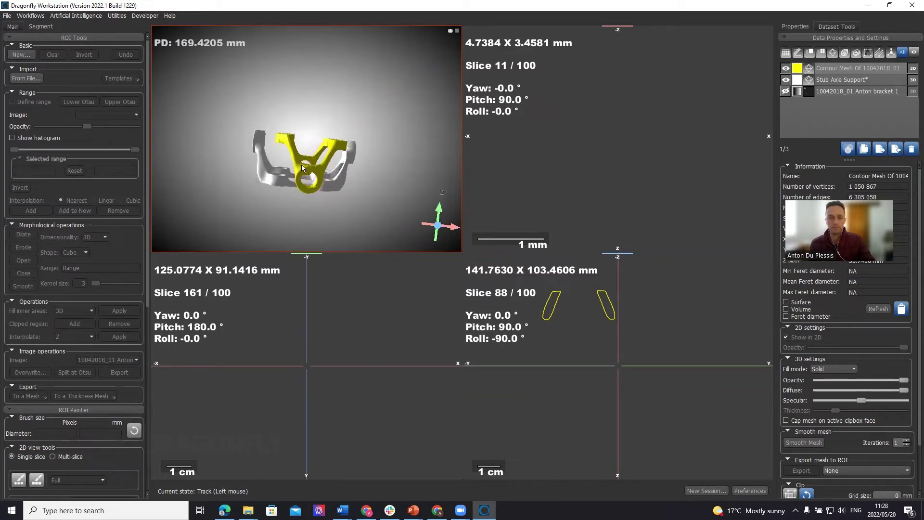
{"action": "left_click", "coordinate": [588, 143]}
{"action": "left_click", "coordinate": [18, 29]}
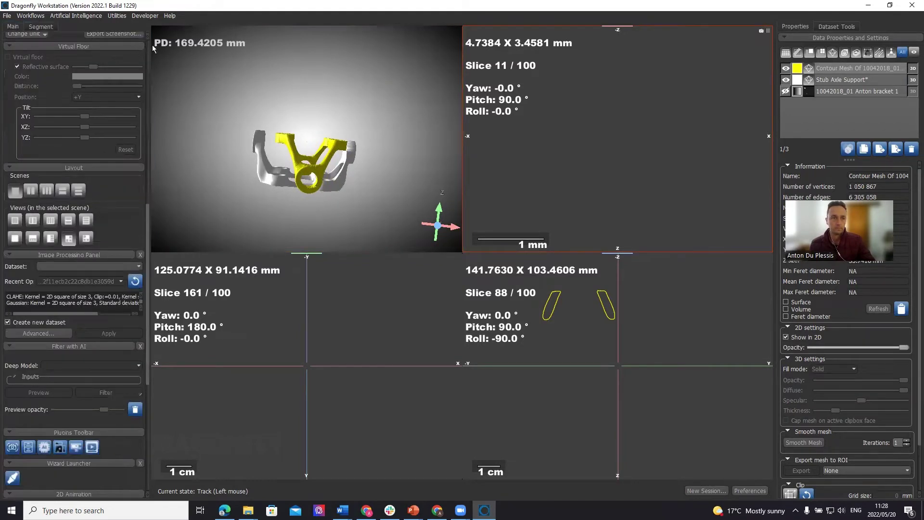
{"action": "scroll", "coordinate": [147, 42], "scroll_direction": "up", "scroll_amount": 10}
{"action": "left_click", "coordinate": [112, 51]}
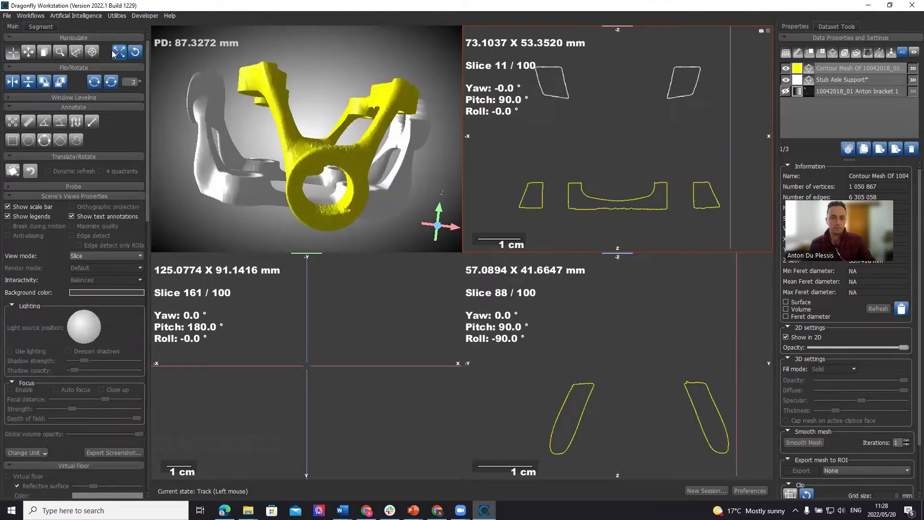
{"action": "left_click", "coordinate": [252, 347]}
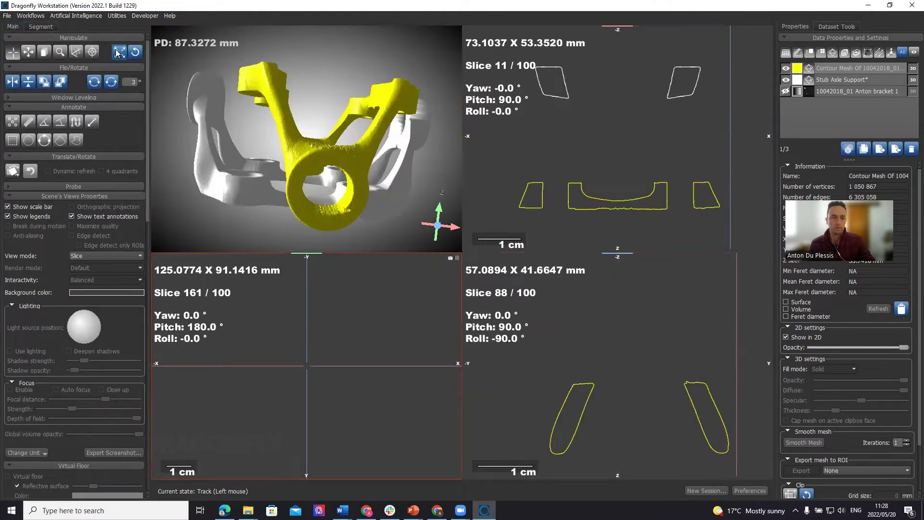
{"action": "left_click", "coordinate": [135, 52]}
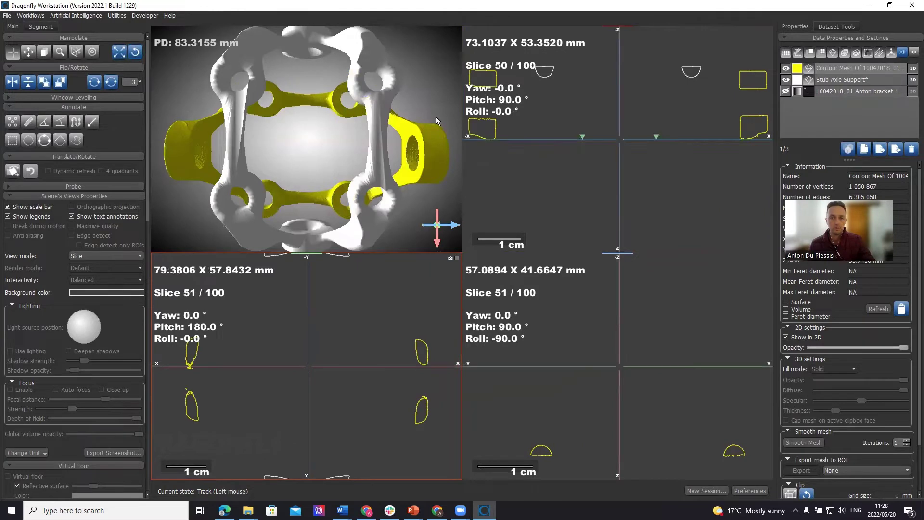
{"action": "left_click_drag", "start_coordinate": [437, 117], "coordinate": [209, 132]}
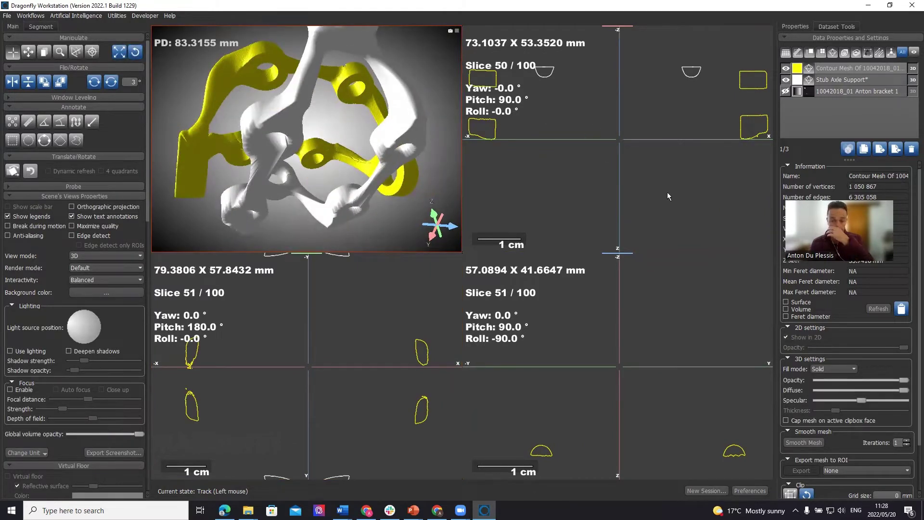
Zoom and pan the slice view to centre the outlines, then select the Contour Mesh.
{"action": "left_click", "coordinate": [672, 165]}
{"action": "left_click_drag", "start_coordinate": [672, 165], "coordinate": [672, 137]}
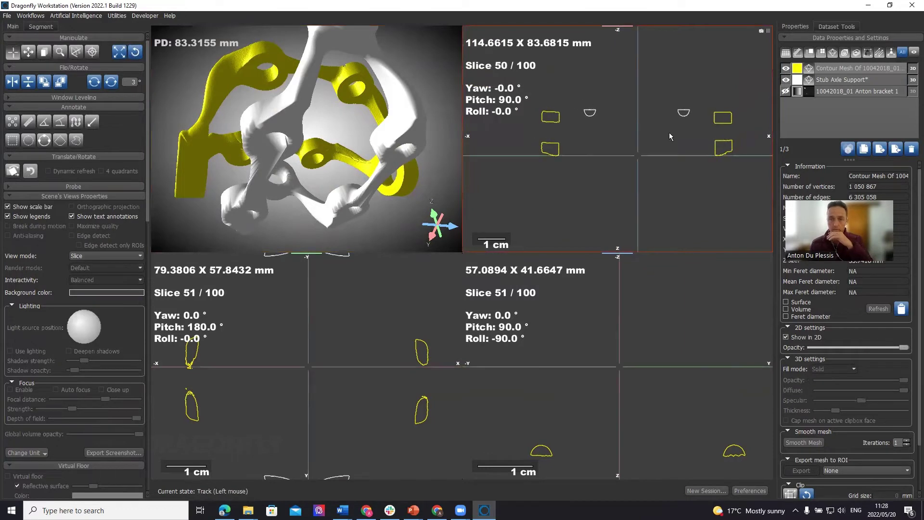
{"action": "scroll", "coordinate": [415, 345], "scroll_direction": "down", "scroll_amount": 4}
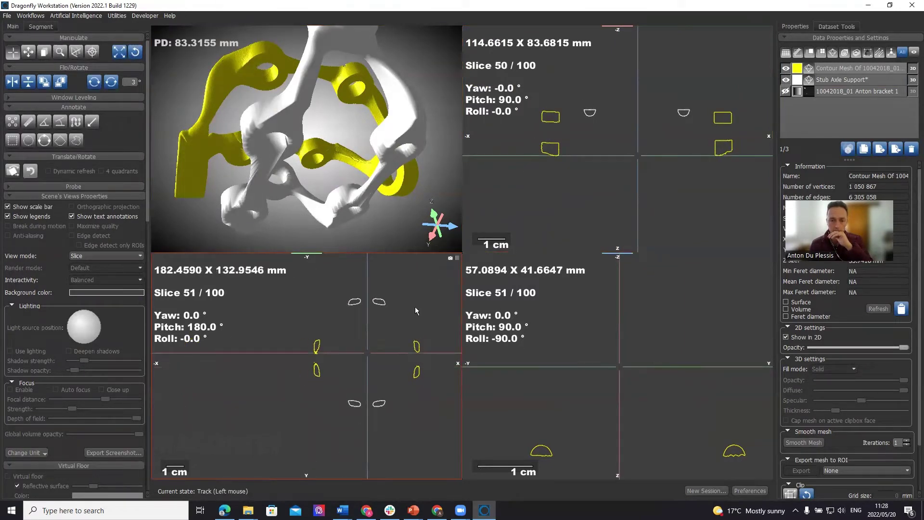
{"action": "left_click_drag", "start_coordinate": [381, 311], "coordinate": [310, 314]}
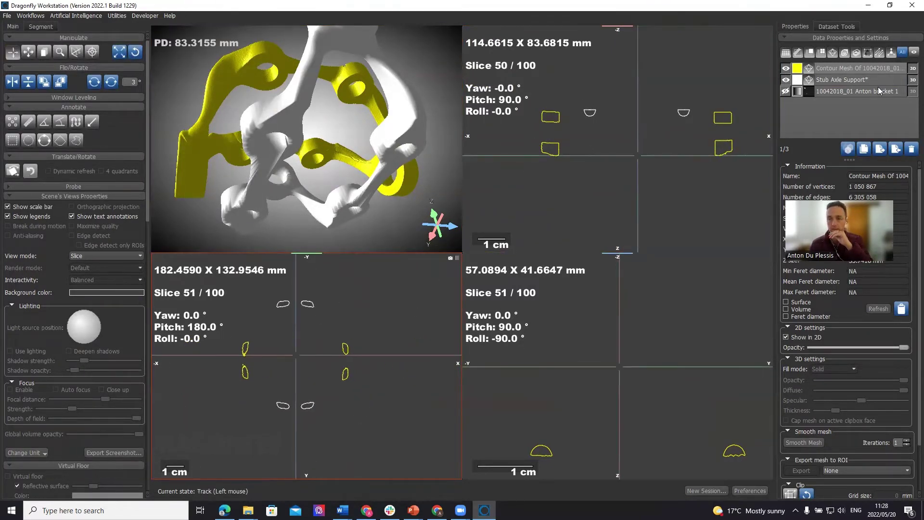
{"action": "left_click", "coordinate": [866, 69]}
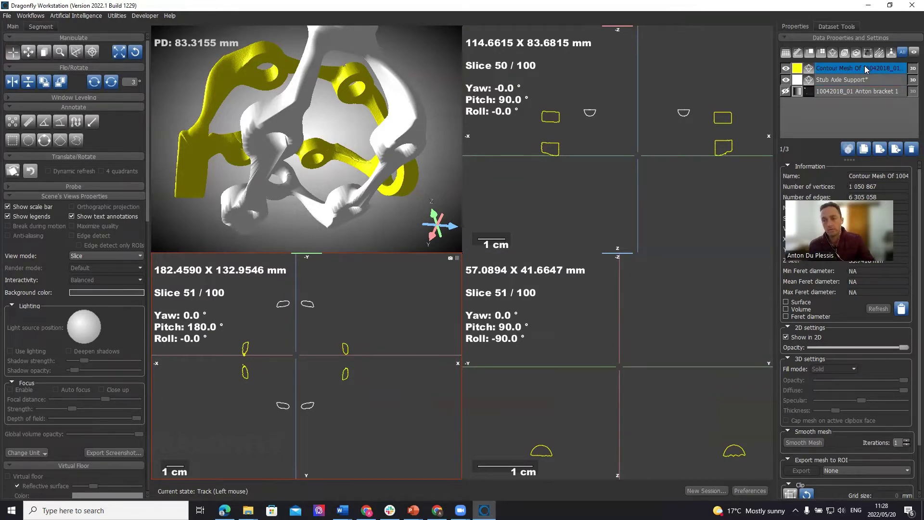
Rotate the contour mesh about 85 degrees in-plane and shift it up toward the CAD shape.
{"action": "left_click", "coordinate": [14, 171]}
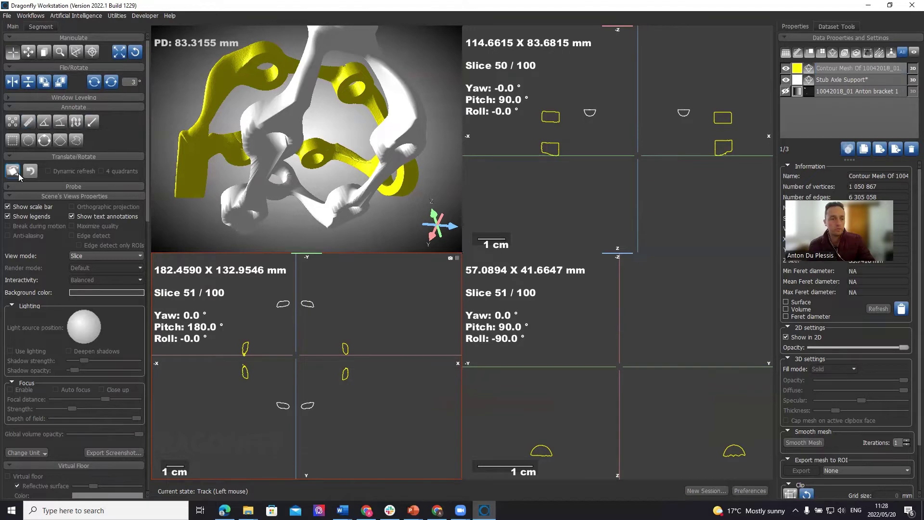
{"action": "left_click_drag", "start_coordinate": [393, 371], "coordinate": [392, 365]}
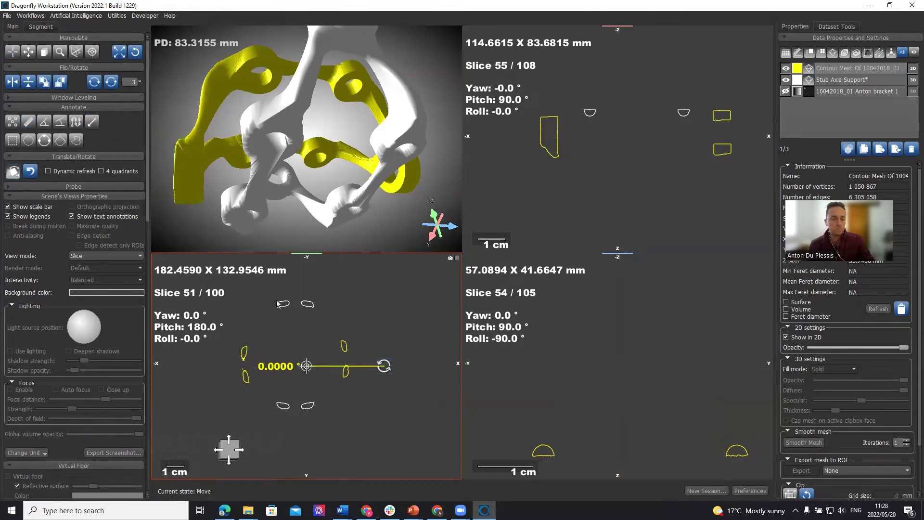
{"action": "left_click_drag", "start_coordinate": [384, 359], "coordinate": [322, 253]}
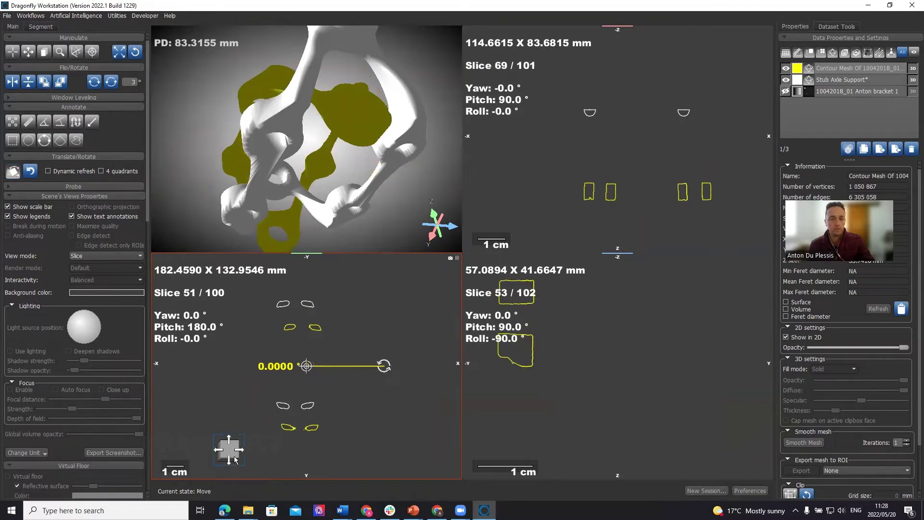
{"action": "left_click_drag", "start_coordinate": [234, 460], "coordinate": [232, 437]}
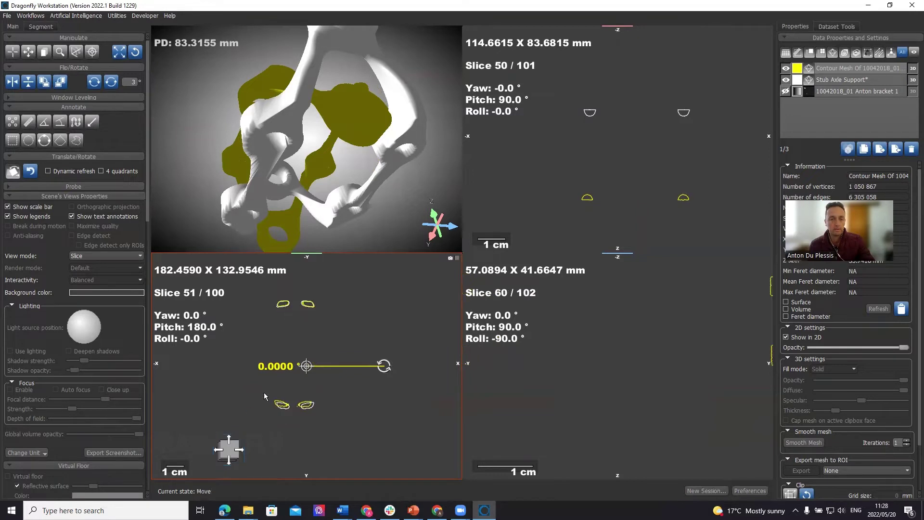
{"action": "left_click", "coordinate": [312, 179]}
{"action": "left_click_drag", "start_coordinate": [259, 157], "coordinate": [271, 122]}
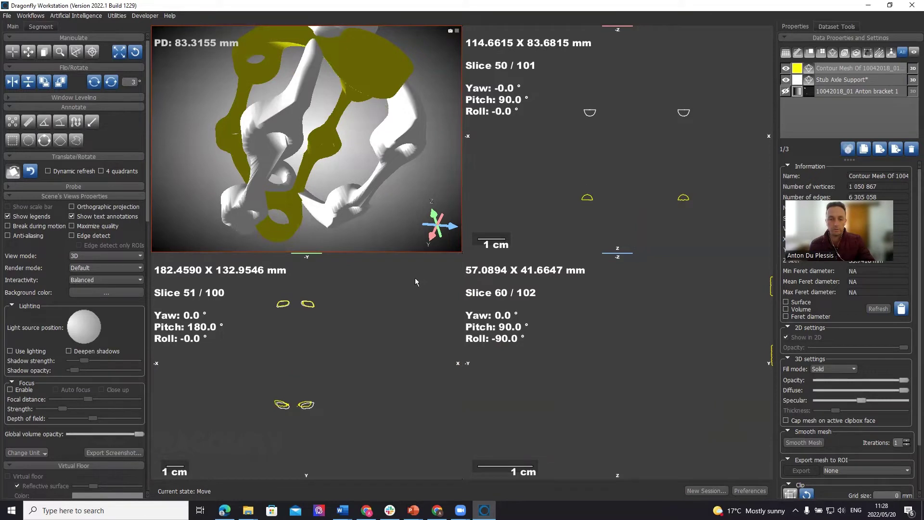
Rotate the contour mesh to about 144 degrees in the top-right view, shift it, and check in 3D.
{"action": "left_click", "coordinate": [650, 173]}
{"action": "left_click_drag", "start_coordinate": [695, 139], "coordinate": [496, 142]}
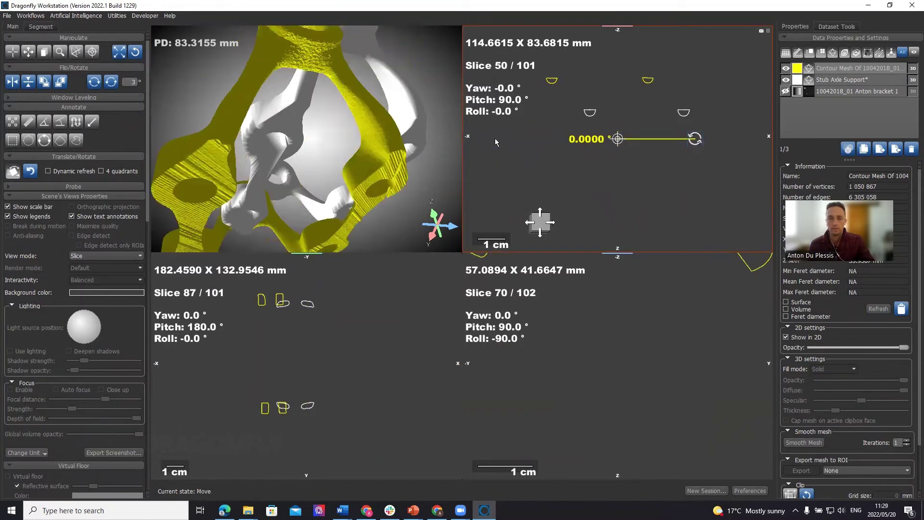
{"action": "left_click_drag", "start_coordinate": [546, 230], "coordinate": [581, 263]}
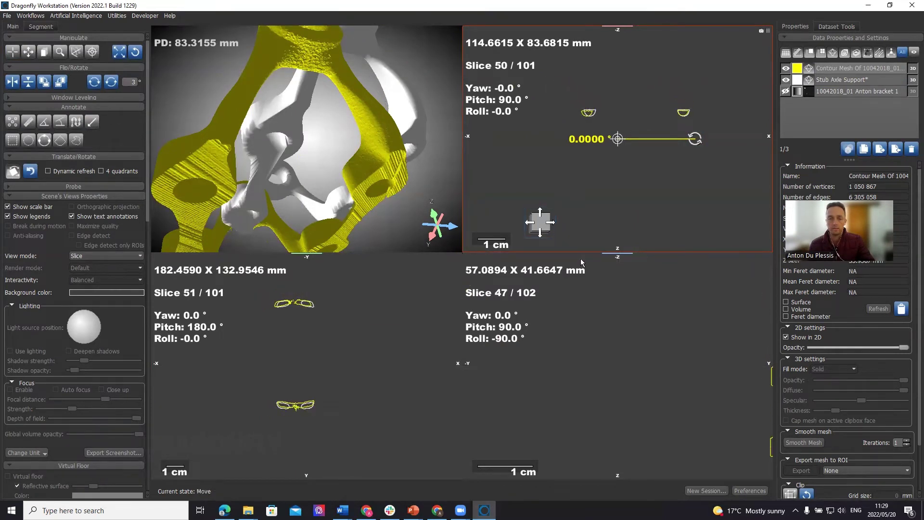
{"action": "left_click", "coordinate": [630, 331]}
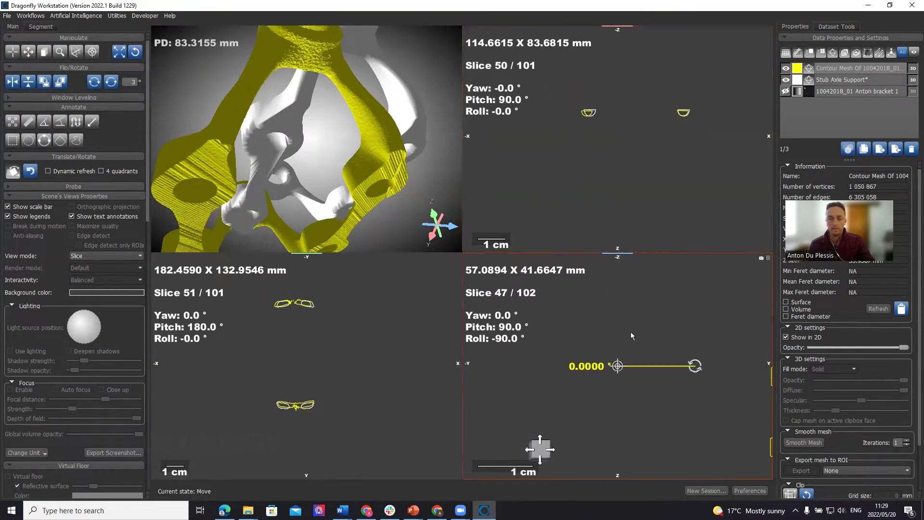
{"action": "left_click", "coordinate": [316, 187]}
{"action": "left_click_drag", "start_coordinate": [316, 187], "coordinate": [242, 126]}
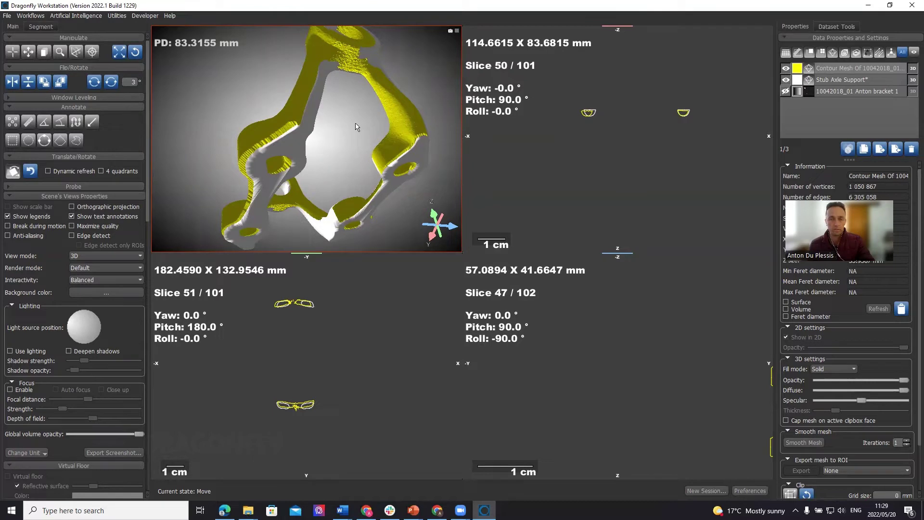
{"action": "left_click_drag", "start_coordinate": [356, 127], "coordinate": [315, 158]}
Run Mesh Registration of the contour mesh onto stationary Stub Axle Support (1000 iterations, tolerance 0.005).
{"action": "left_click", "coordinate": [846, 69]}
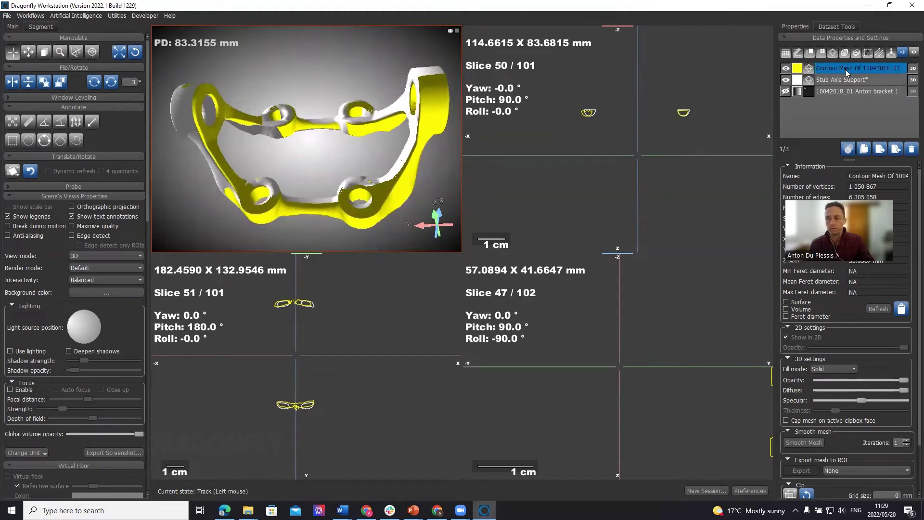
{"action": "right_click", "coordinate": [851, 70]}
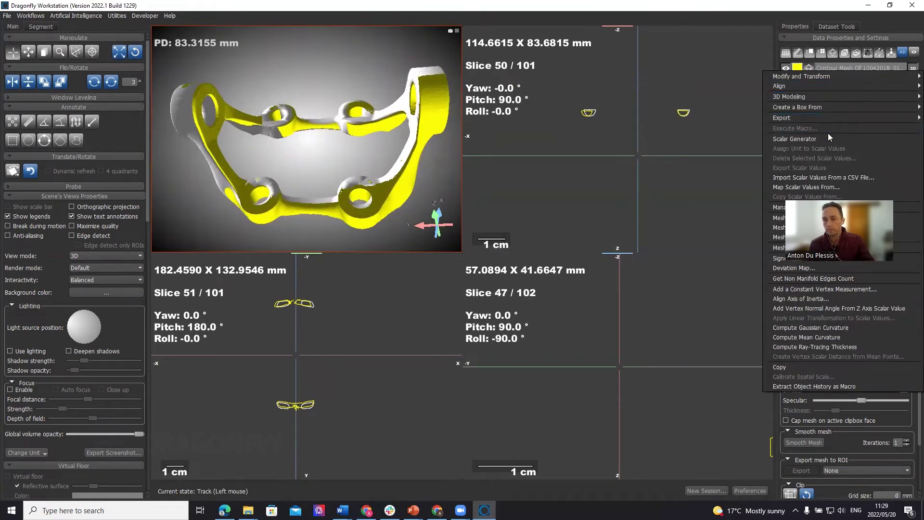
{"action": "left_click", "coordinate": [818, 238]}
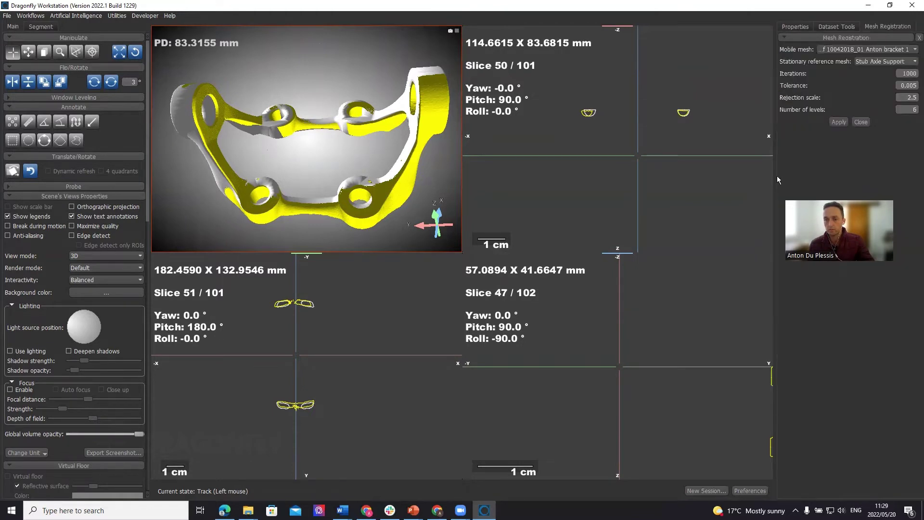
{"action": "left_click", "coordinate": [887, 49]}
{"action": "left_click", "coordinate": [886, 49]}
{"action": "left_click", "coordinate": [838, 122]}
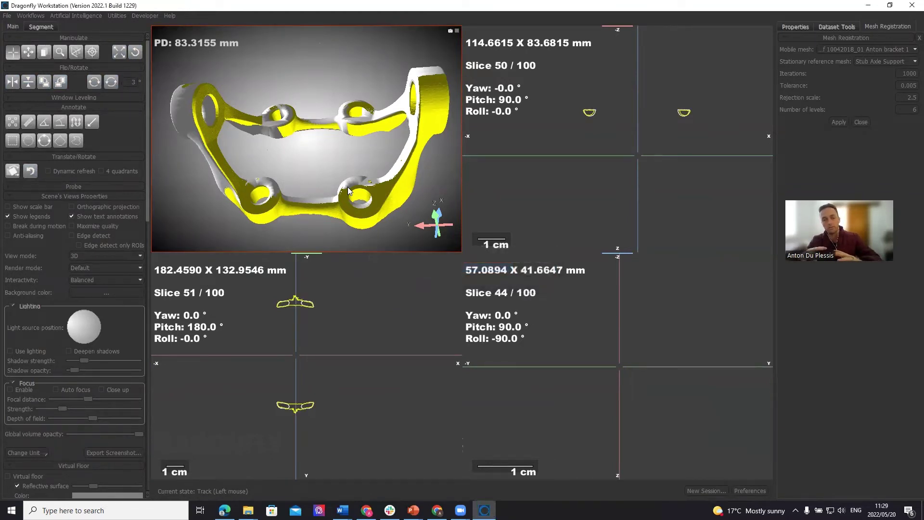
{"action": "mouse_move", "coordinate": [295, 166]}
{"action": "left_mouse_down"}
{"action": "mouse_move", "coordinate": [317, 134]}
{"action": "mouse_move", "coordinate": [308, 131]}
{"action": "mouse_move", "coordinate": [291, 157]}
{"action": "mouse_move", "coordinate": [297, 174]}
{"action": "mouse_move", "coordinate": [310, 173]}
{"action": "mouse_move", "coordinate": [299, 175]}
{"action": "mouse_move", "coordinate": [305, 159]}
{"action": "left_mouse_up"}
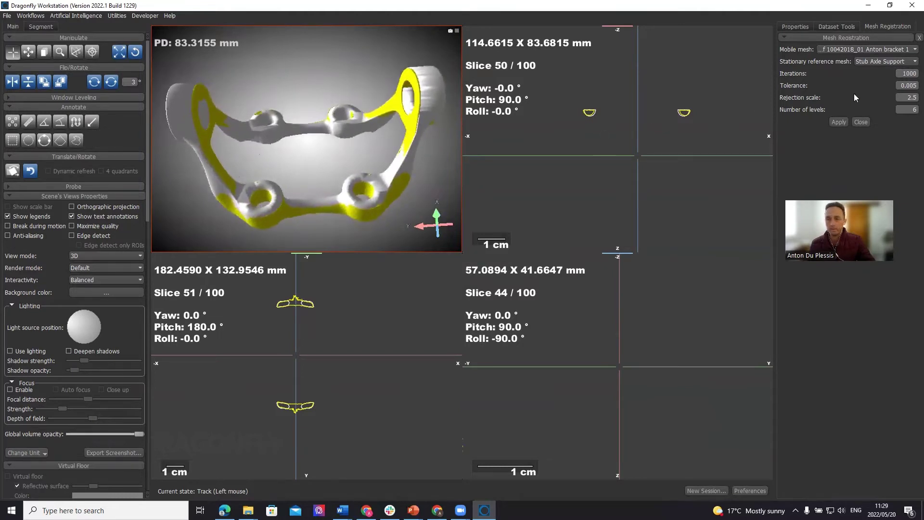
{"action": "left_click", "coordinate": [797, 30]}
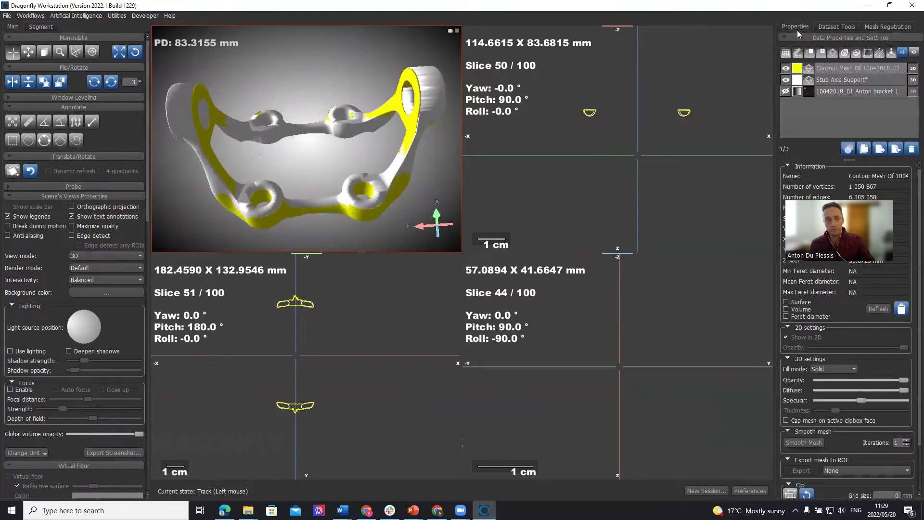
Apply the registered contour mesh's transformation to the CT volume.
{"action": "left_click", "coordinate": [785, 92]}
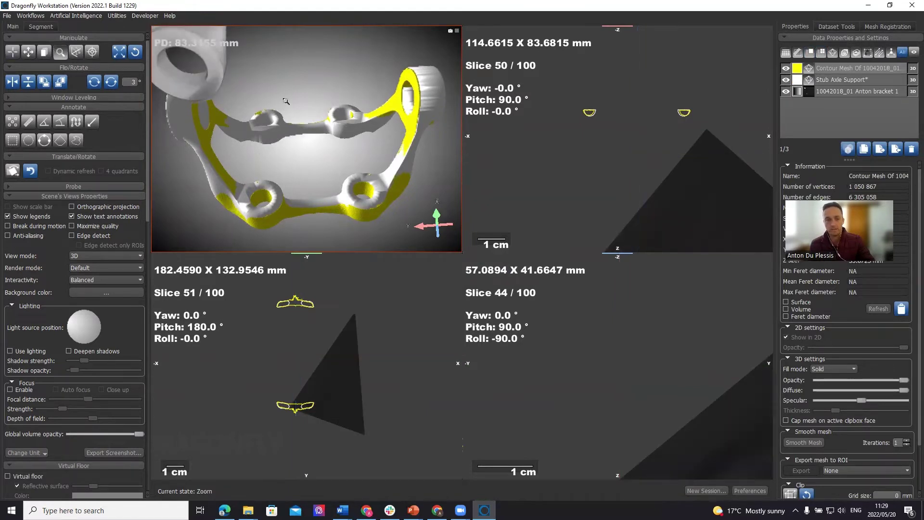
{"action": "right_click_drag", "start_coordinate": [283, 139], "coordinate": [276, 46]}
{"action": "left_click", "coordinate": [857, 91]}
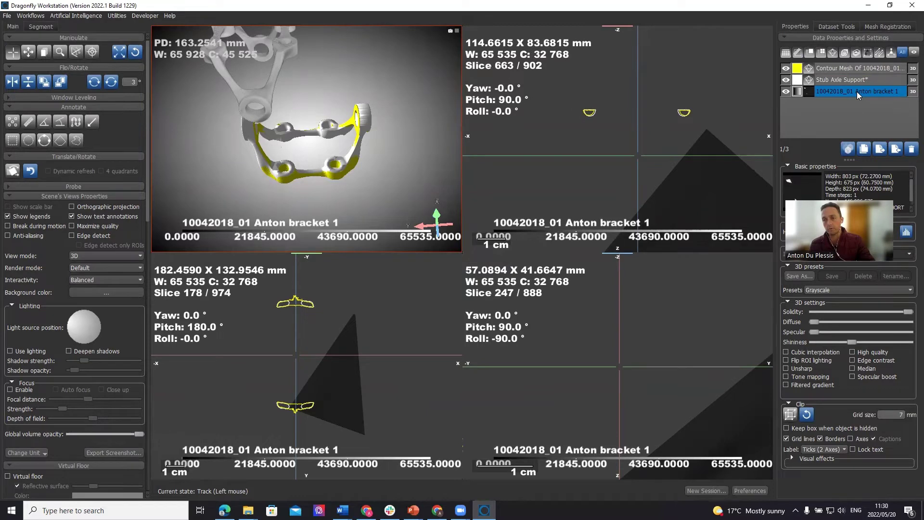
{"action": "right_click", "coordinate": [857, 92]}
{"action": "mouse_move", "coordinate": [864, 109]}
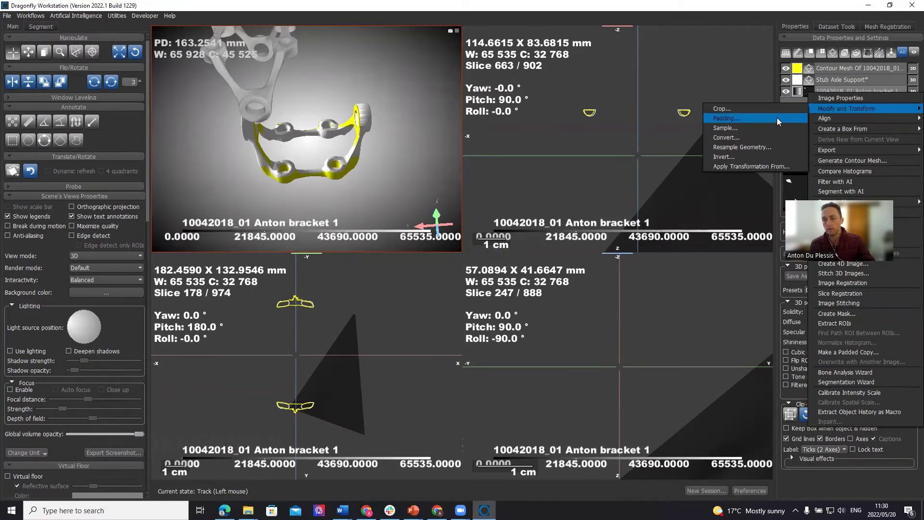
{"action": "left_click", "coordinate": [747, 166]}
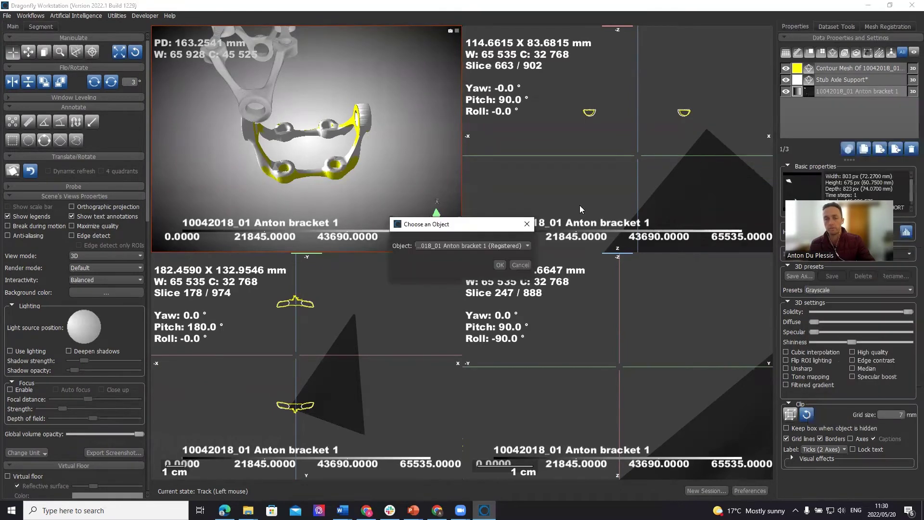
{"action": "left_click", "coordinate": [503, 246]}
{"action": "left_click", "coordinate": [452, 261]}
{"action": "left_click", "coordinate": [497, 267]}
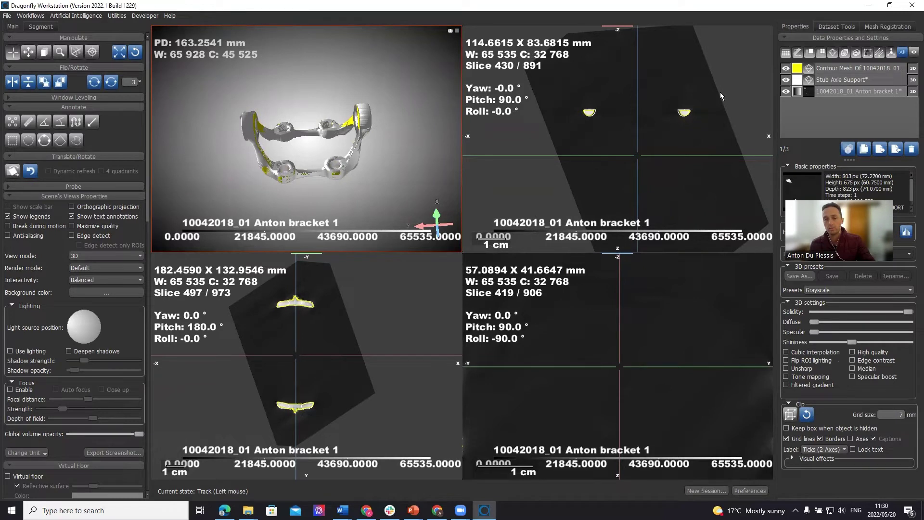
Hide the CT volume and select the contour mesh dataset.
{"action": "scroll", "coordinate": [702, 103], "scroll_direction": "up", "scroll_amount": 5, "text": "ctrl"}
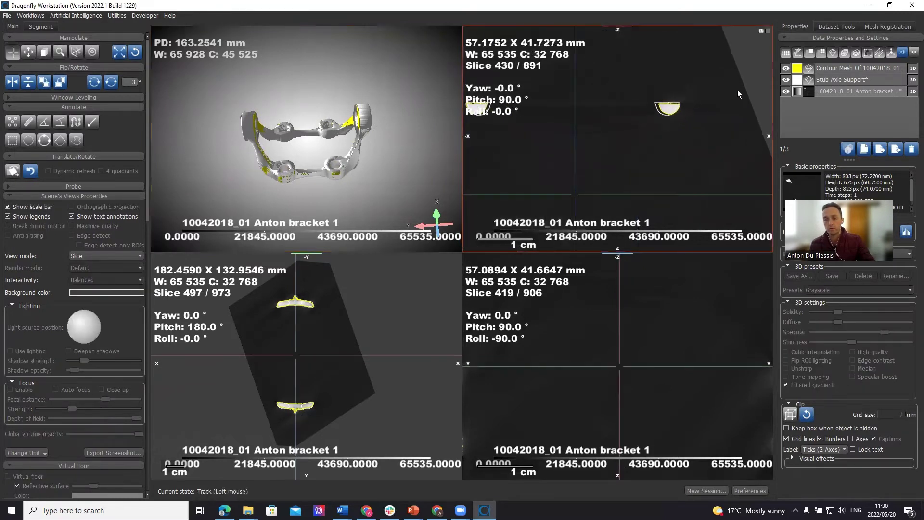
{"action": "left_click", "coordinate": [787, 92]}
{"action": "left_click", "coordinate": [832, 68]}
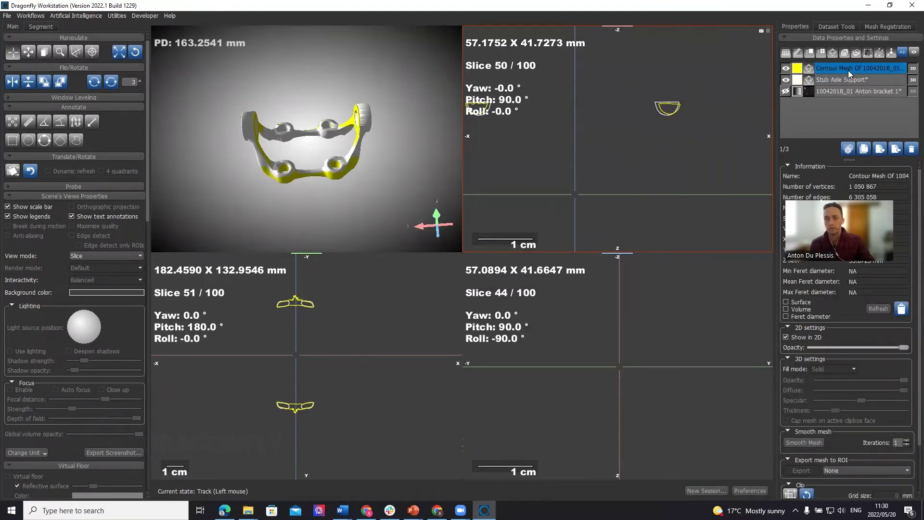
Compute a signed distance map on the contour mesh with Stub Axle Support as reference.
{"action": "right_click", "coordinate": [848, 70]}
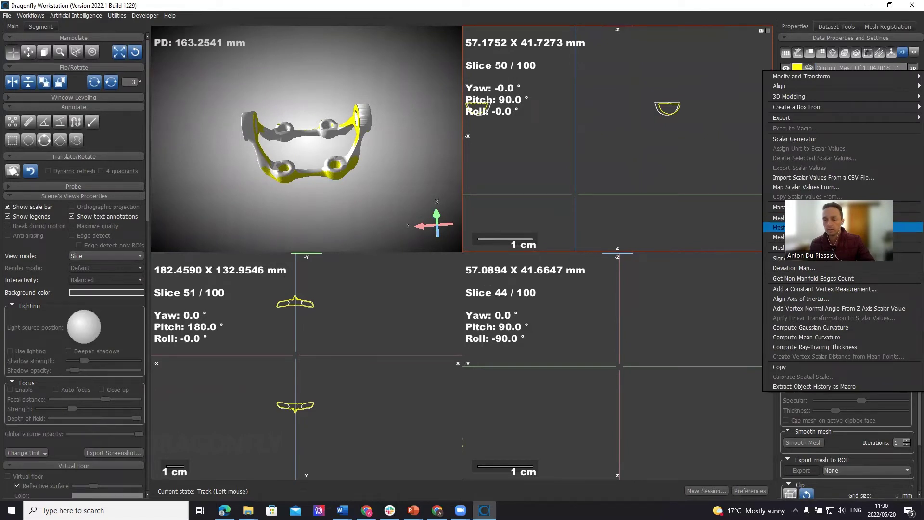
{"action": "left_click", "coordinate": [820, 260]}
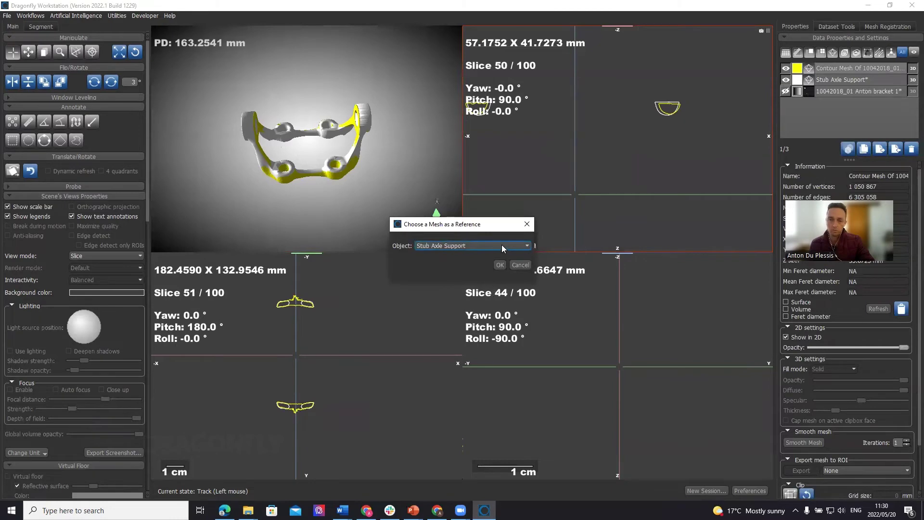
{"action": "left_click", "coordinate": [500, 264]}
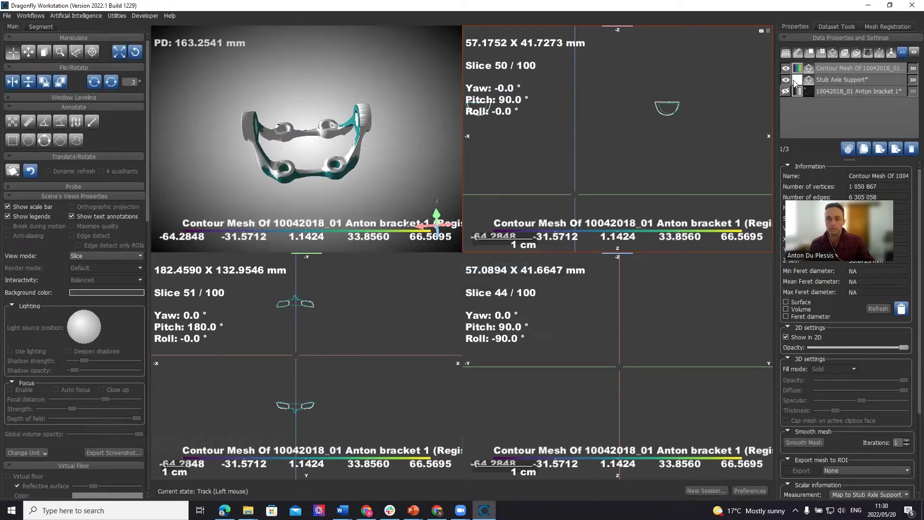
Set the Stub Axle Support mesh display style to wireframe.
{"action": "left_click", "coordinate": [813, 79]}
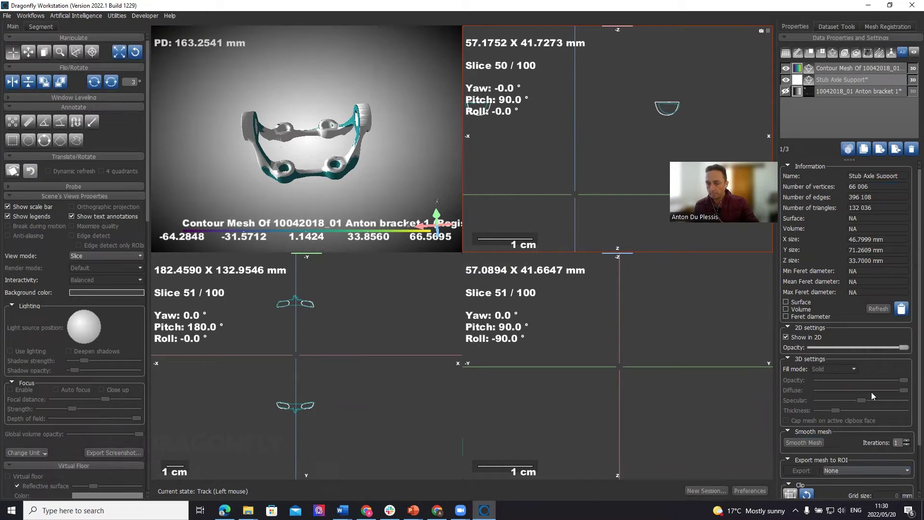
{"action": "left_click", "coordinate": [844, 81]}
{"action": "scroll", "coordinate": [910, 330], "scroll_direction": "down", "scroll_amount": 2}
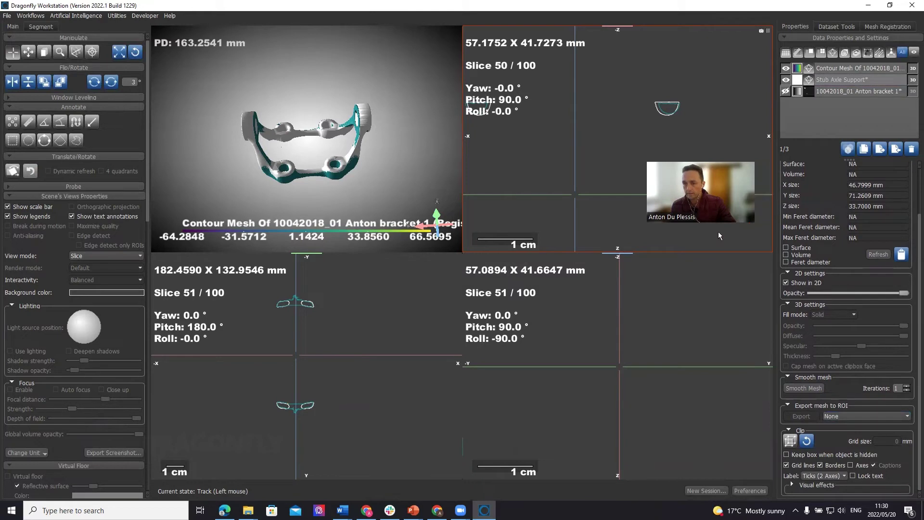
{"action": "scroll", "coordinate": [843, 282], "scroll_direction": "up", "scroll_amount": 2}
{"action": "left_click", "coordinate": [371, 139]}
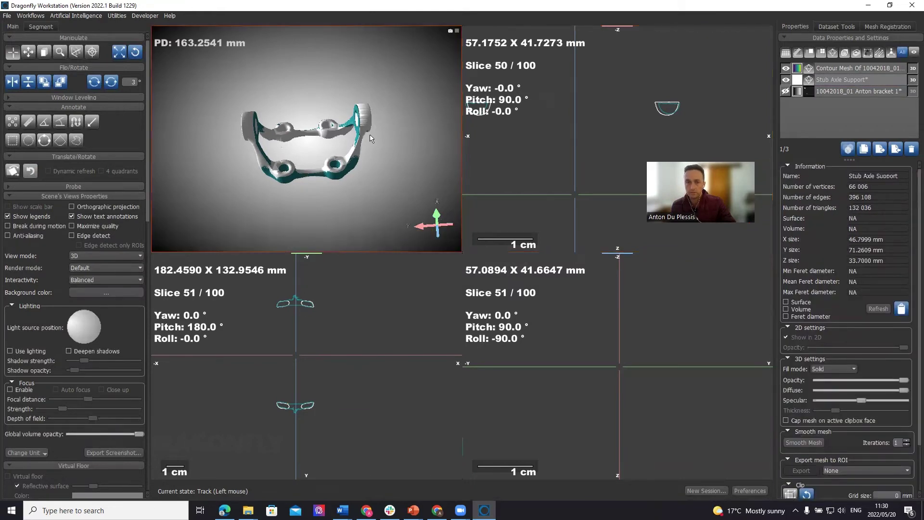
{"action": "left_click", "coordinate": [842, 80]}
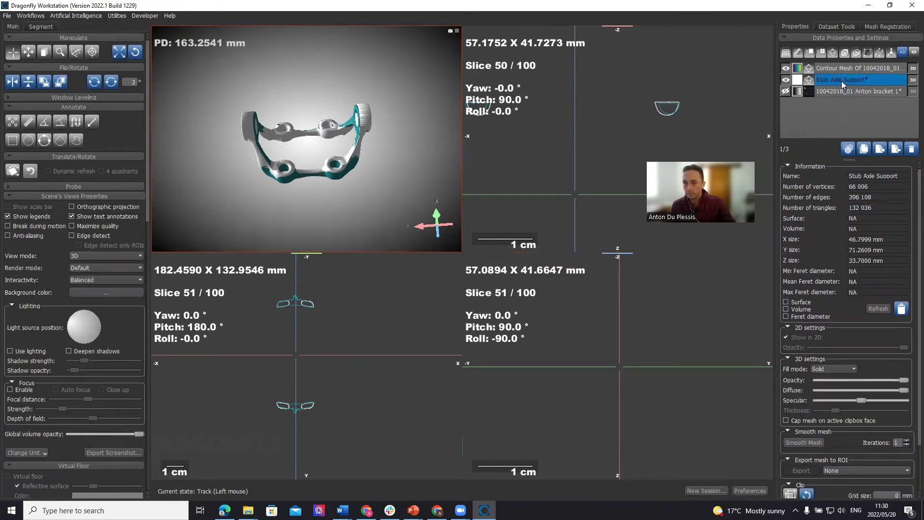
{"action": "left_click", "coordinate": [850, 370]}
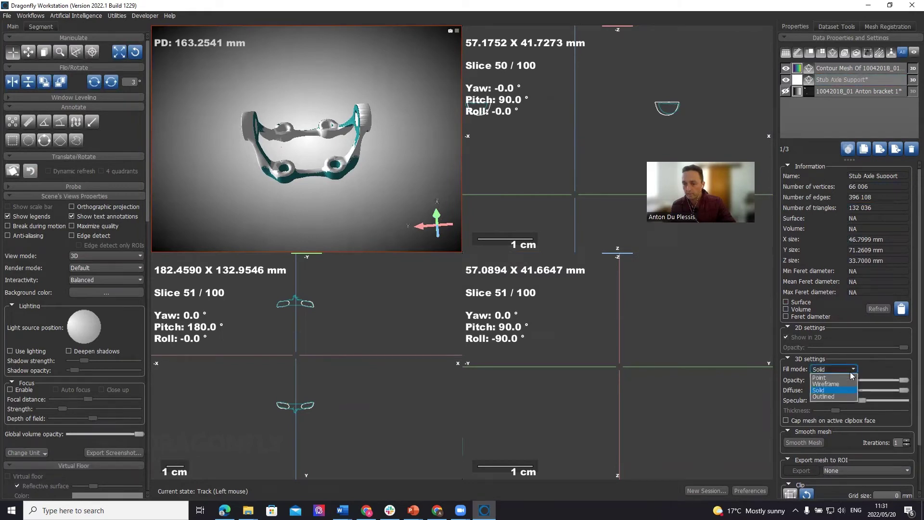
{"action": "left_click", "coordinate": [835, 383]}
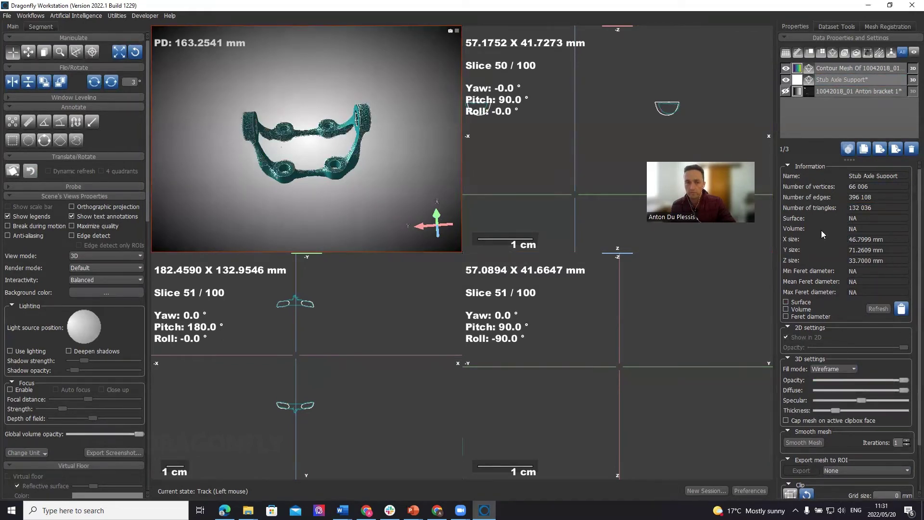
Colour the Stub Axle Support wireframe yellow and thicken its lines.
{"action": "left_click", "coordinate": [798, 83]}
{"action": "left_click", "coordinate": [443, 211]}
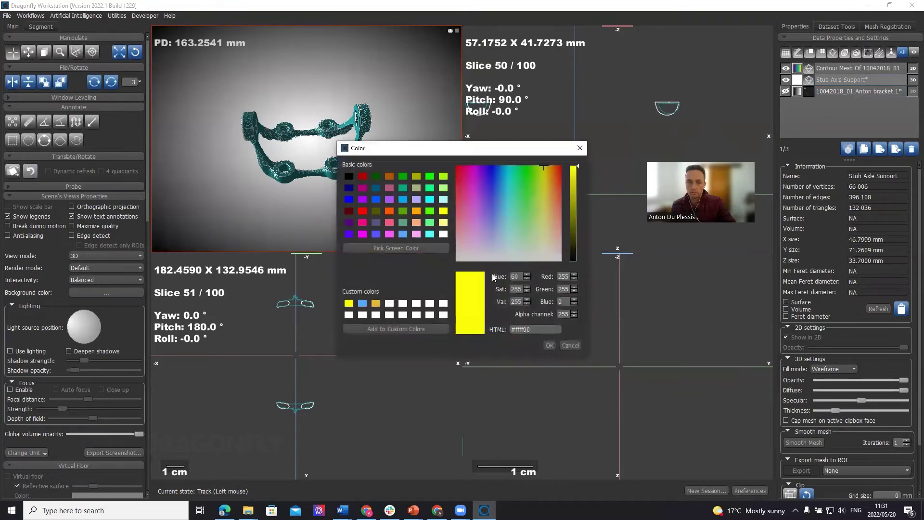
{"action": "left_click", "coordinate": [548, 345]}
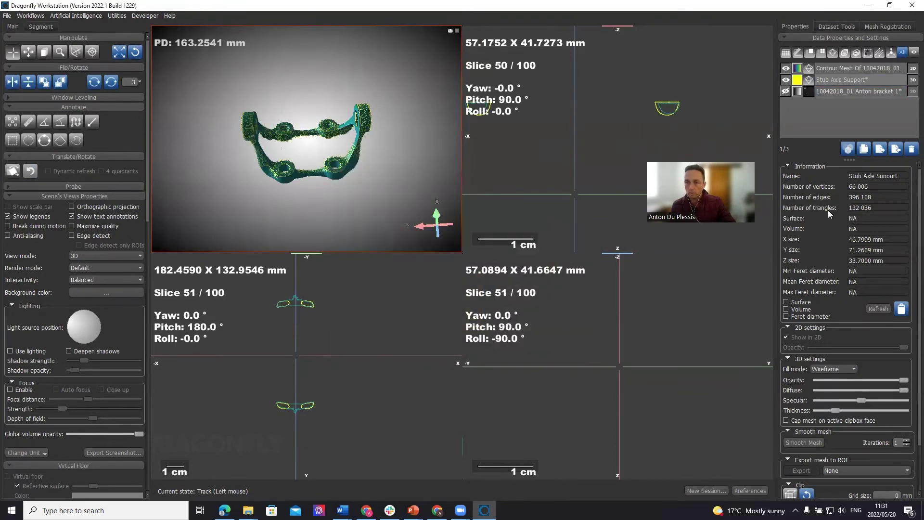
{"action": "left_click_drag", "start_coordinate": [835, 410], "coordinate": [854, 413]}
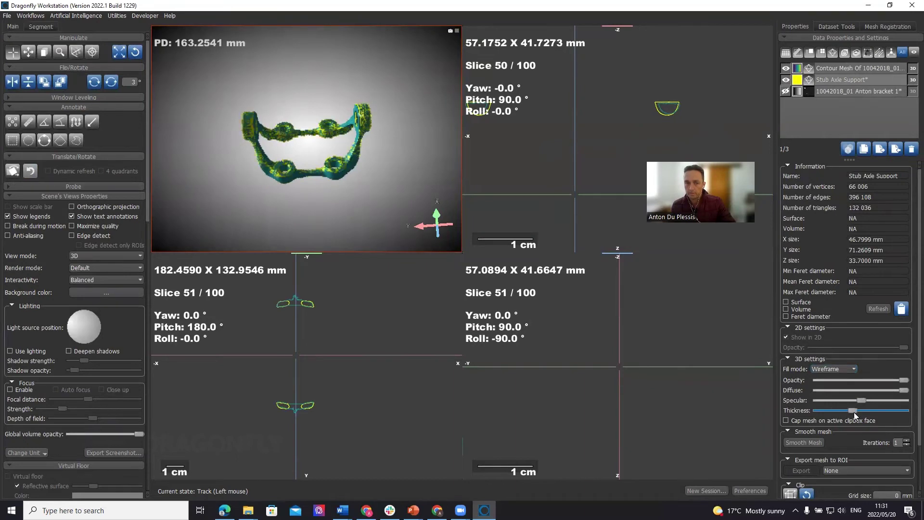
Maximise the 3D view and zoom in on the overlaid bracket meshes.
{"action": "double_click", "coordinate": [324, 149]}
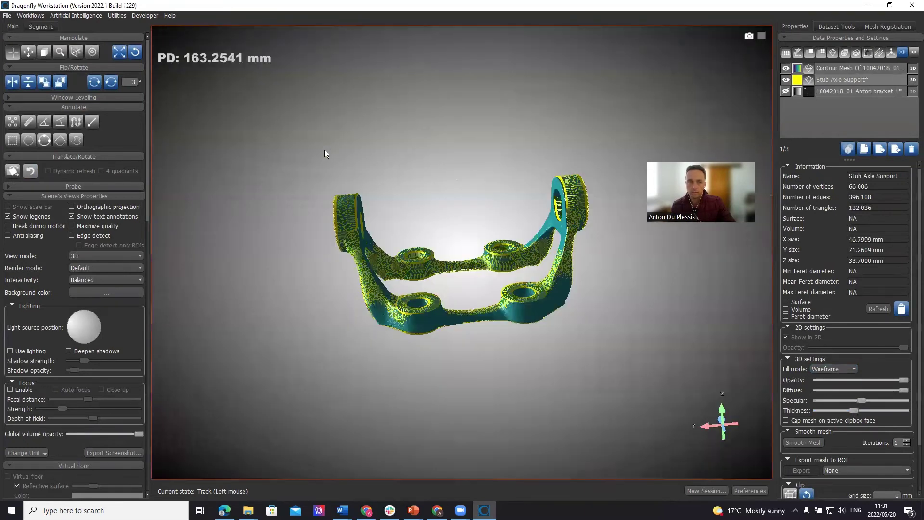
{"action": "left_click_drag", "start_coordinate": [487, 267], "coordinate": [439, 309]}
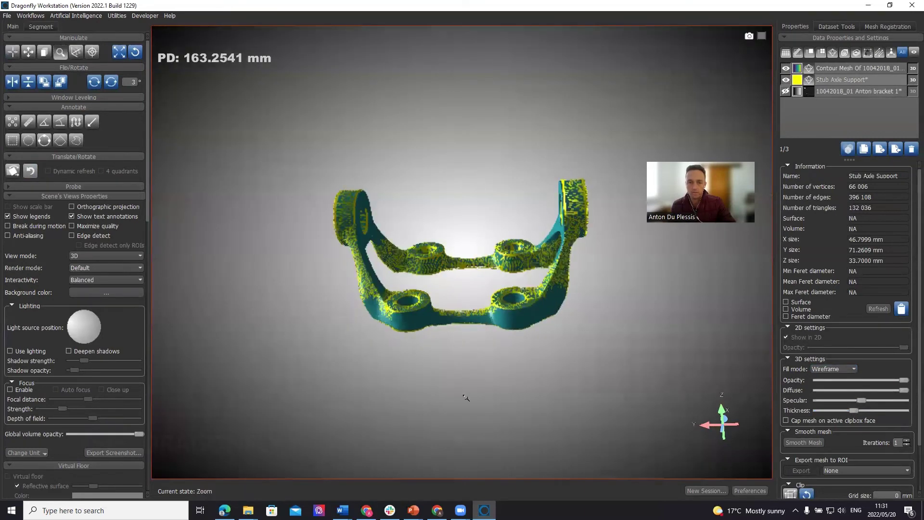
{"action": "right_click_drag", "start_coordinate": [439, 309], "coordinate": [469, 413]}
{"action": "left_click_drag", "start_coordinate": [517, 330], "coordinate": [477, 278]}
Orbit the bracket through top-down and tilted views to check the wireframe fit.
{"action": "left_click_drag", "start_coordinate": [532, 228], "coordinate": [387, 244]}
{"action": "left_click_drag", "start_coordinate": [393, 255], "coordinate": [452, 309]}
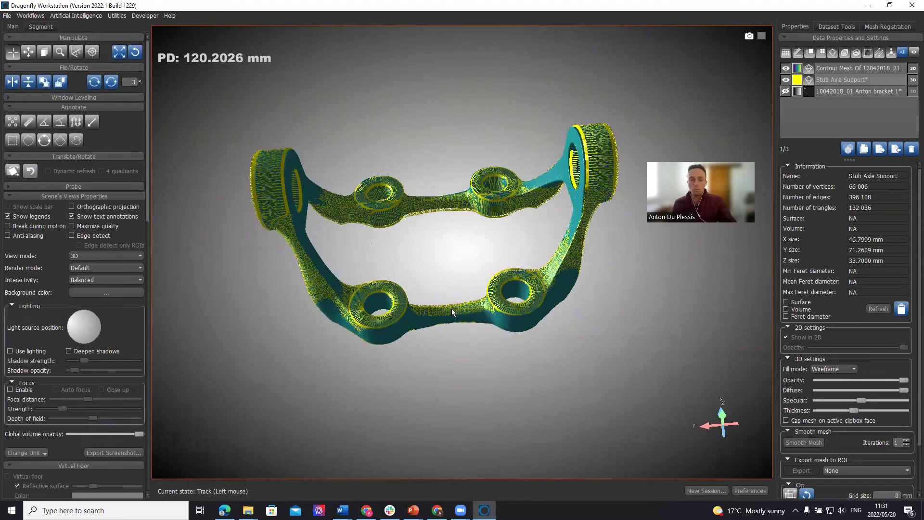
{"action": "left_click_drag", "start_coordinate": [470, 275], "coordinate": [453, 415]}
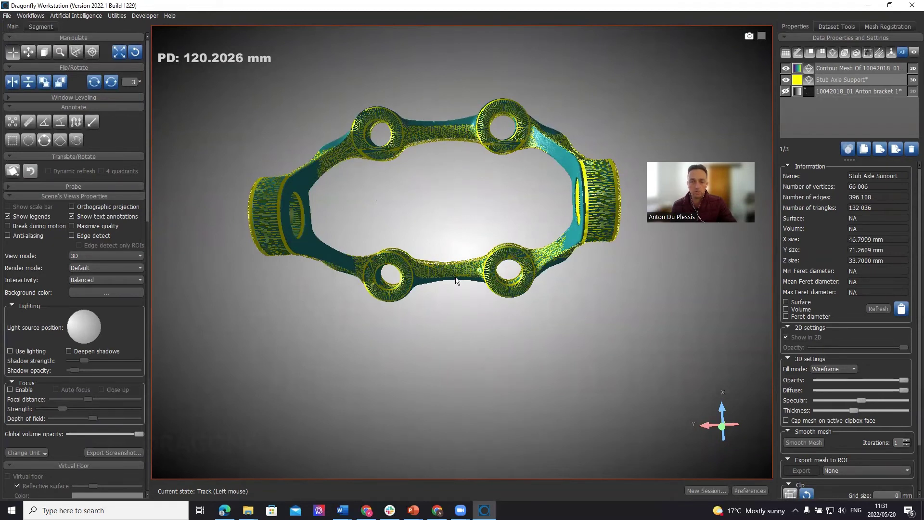
{"action": "left_click_drag", "start_coordinate": [446, 291], "coordinate": [471, 323]}
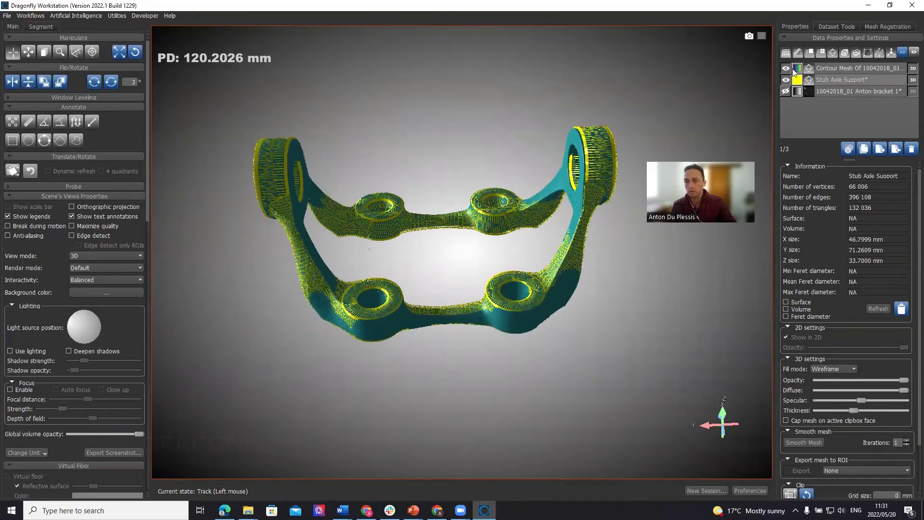
{"action": "left_click", "coordinate": [835, 66]}
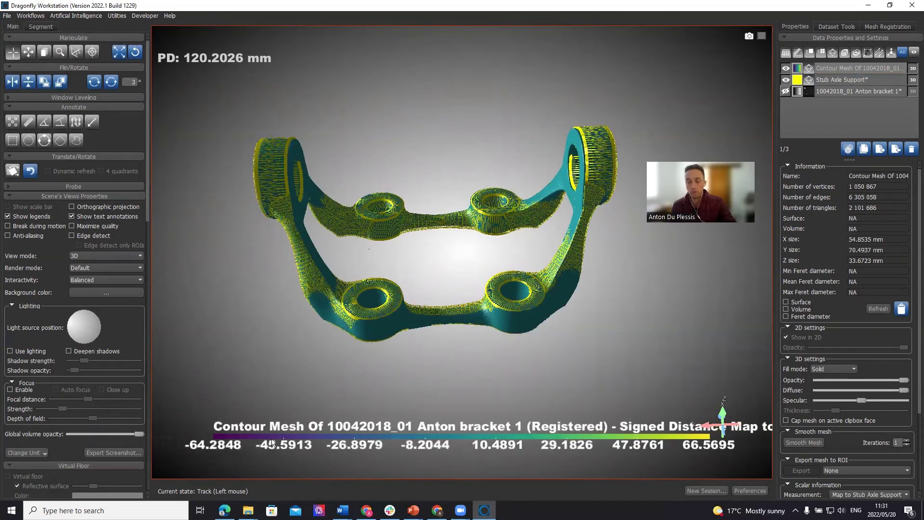
Apply the temperature lookup table to the contour mesh's signed distance map.
{"action": "left_click", "coordinate": [798, 68]}
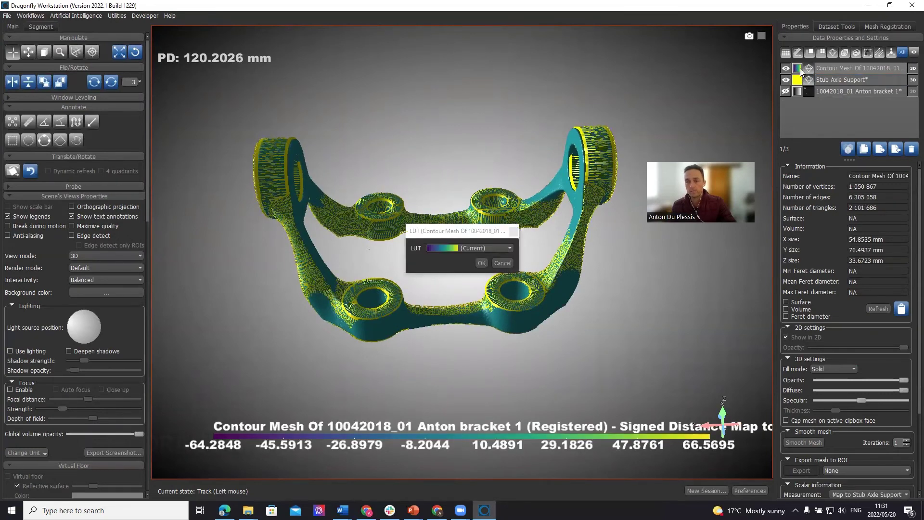
{"action": "left_click", "coordinate": [492, 249]}
{"action": "scroll", "coordinate": [446, 284], "scroll_direction": "down", "scroll_amount": 3}
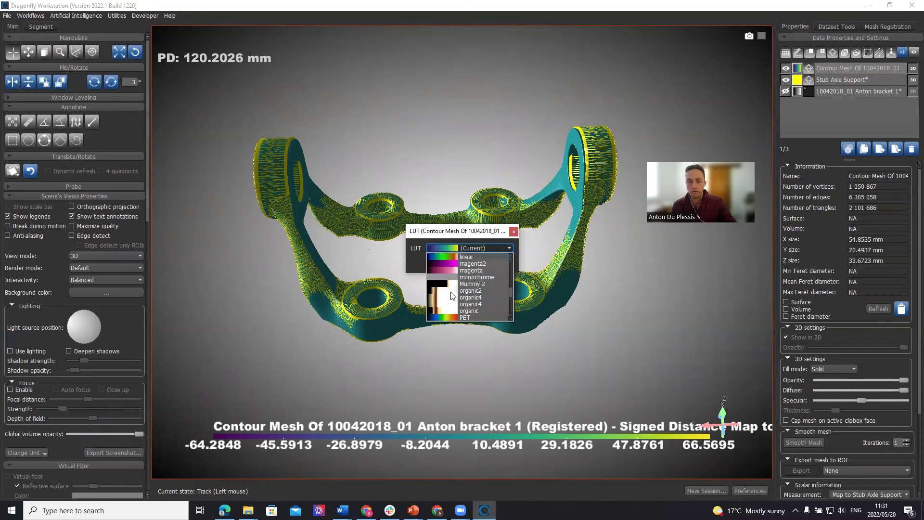
{"action": "left_click", "coordinate": [479, 277]}
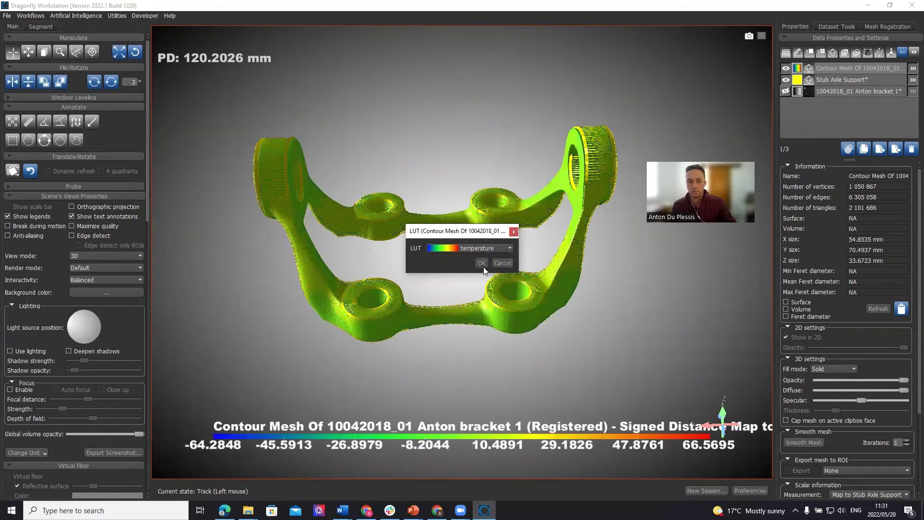
{"action": "left_click", "coordinate": [482, 263]}
{"action": "left_click_drag", "start_coordinate": [386, 162], "coordinate": [488, 267]}
{"action": "left_click", "coordinate": [873, 68]}
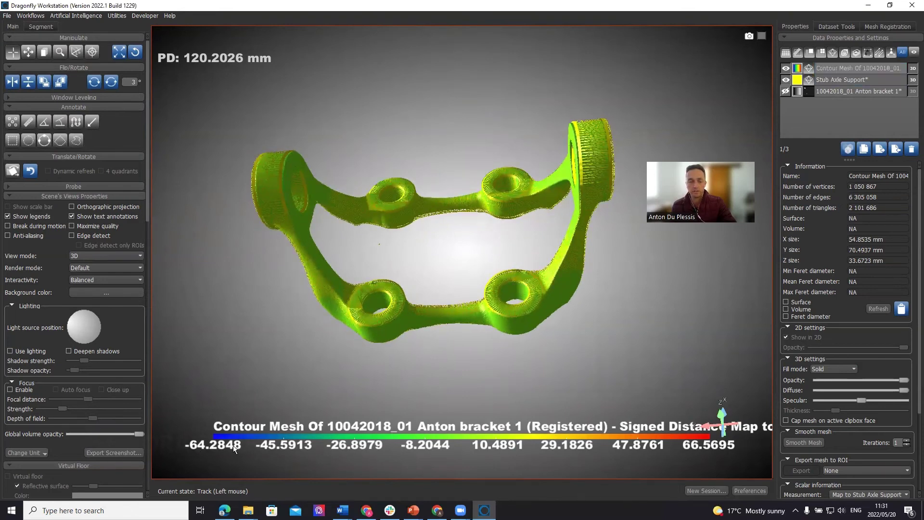
{"action": "left_click", "coordinate": [857, 67]}
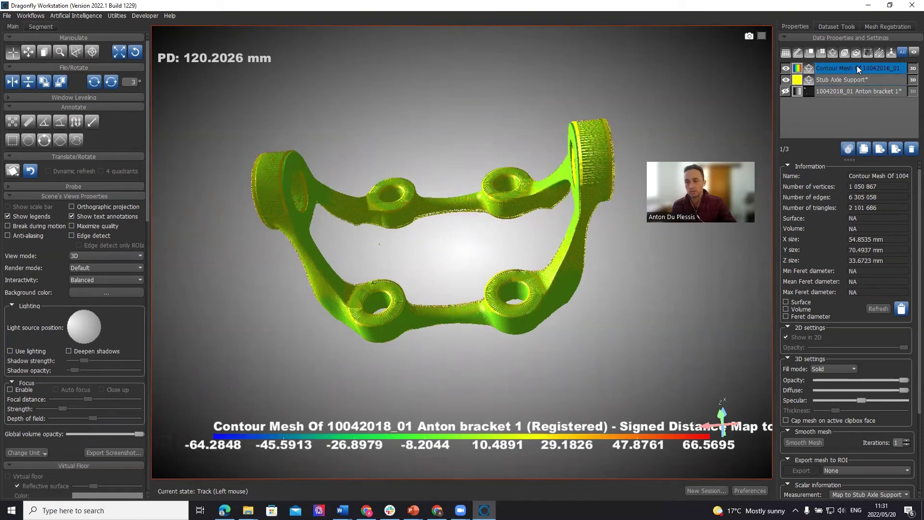
In the Measurement Inspector, set the deviation range to -1 to 1 mm.
{"action": "right_click", "coordinate": [868, 67]}
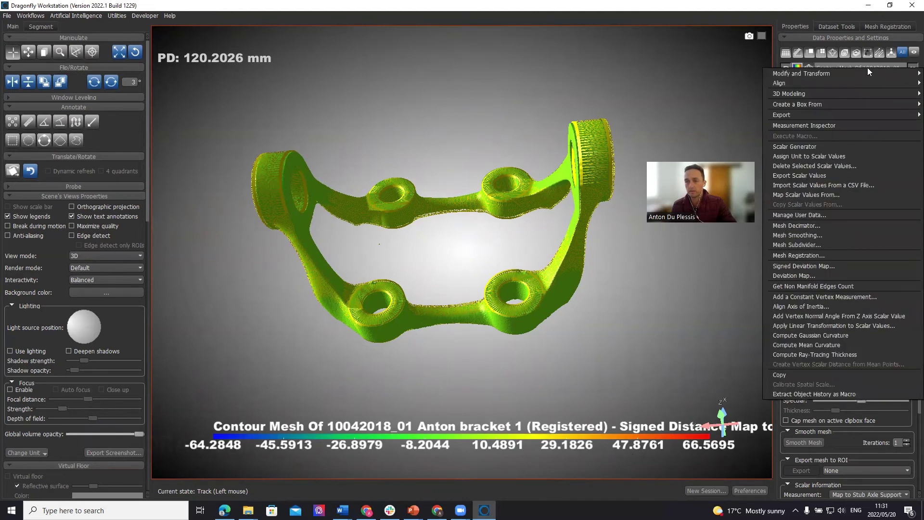
{"action": "left_click", "coordinate": [831, 125]}
{"action": "double_click", "coordinate": [814, 82]}
{"action": "key", "text": "BackSpace"}
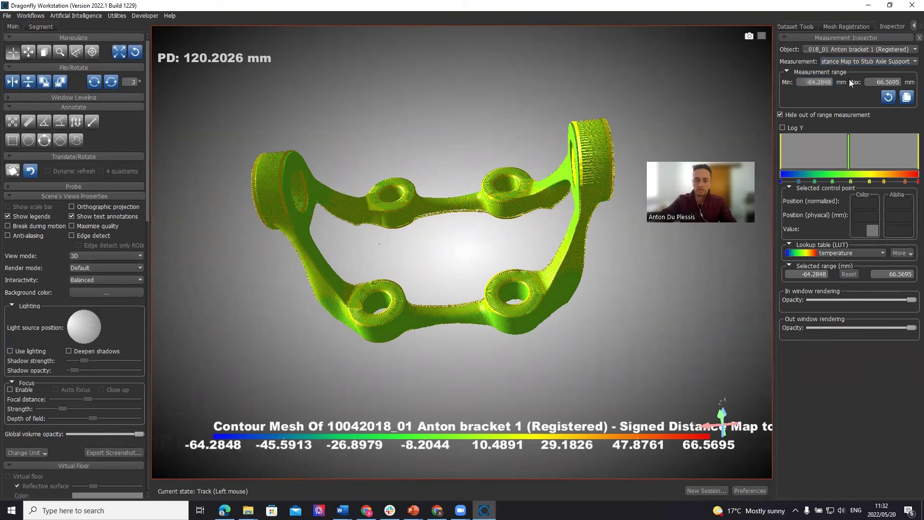
{"action": "type", "text": "-1"}
{"action": "key", "text": "Tab"}
{"action": "type", "text": "1"}
{"action": "key", "text": "Return"}
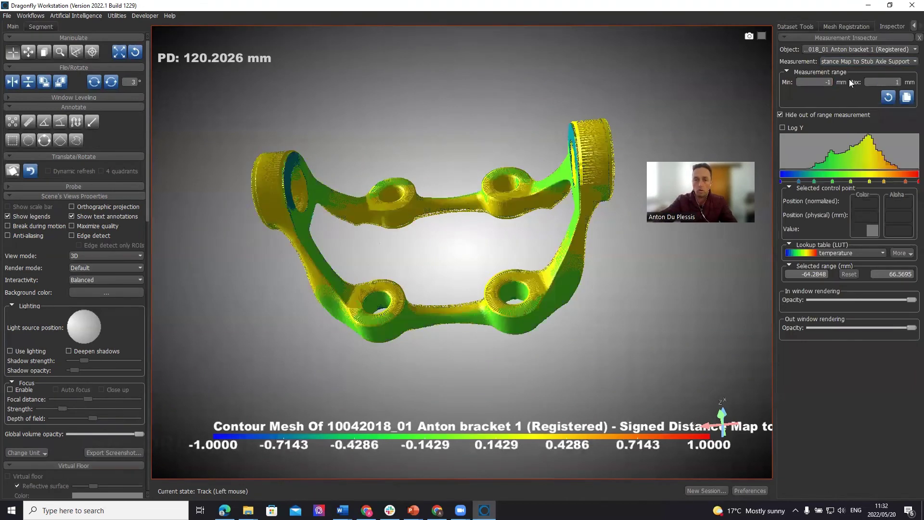
{"action": "left_click_drag", "start_coordinate": [591, 80], "coordinate": [520, 138]}
Narrow the measurement range to -0.5 min and 0.5 max.
{"action": "double_click", "coordinate": [826, 82]}
{"action": "key", "text": "BackSpace"}
{"action": "type", "text": "-0.5"}
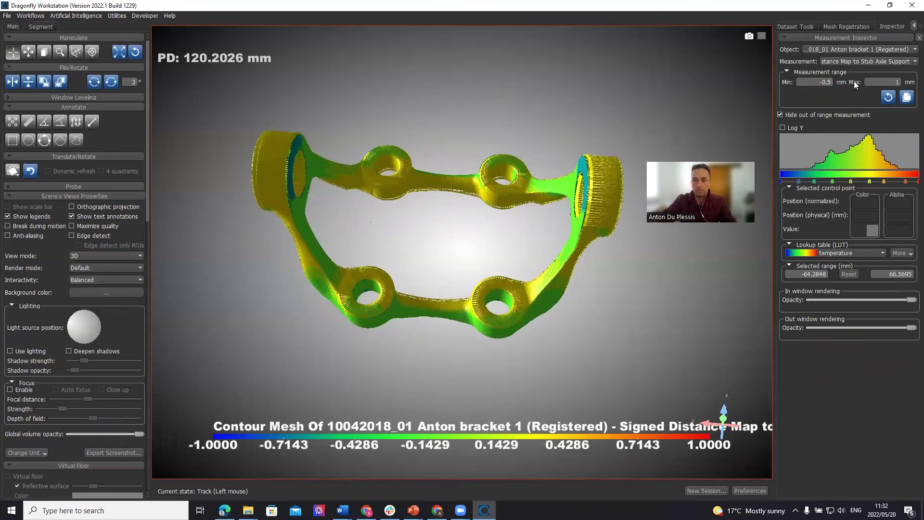
{"action": "key", "text": "Return"}
{"action": "type", "text": "0.5"}
{"action": "key", "text": "Return"}
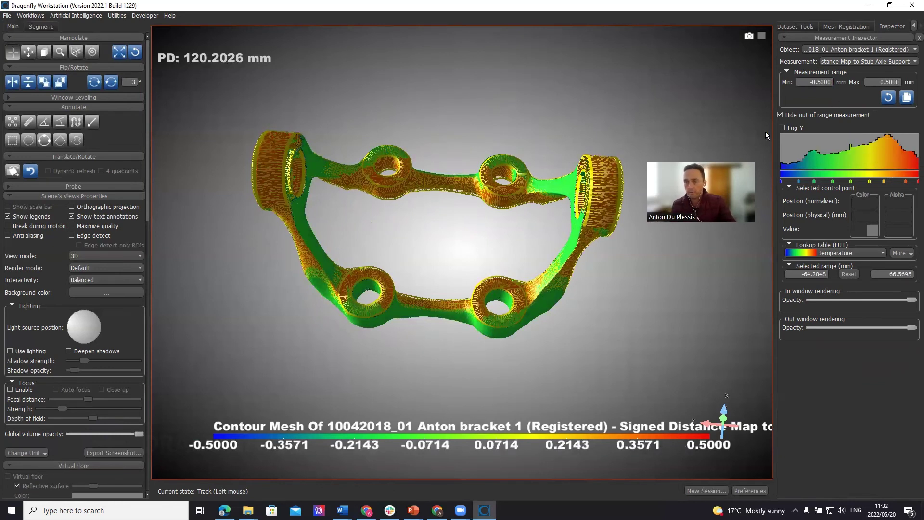
Show out-of-range deviations on the mesh and inspect the bracket from several angles.
{"action": "left_click", "coordinate": [781, 114]}
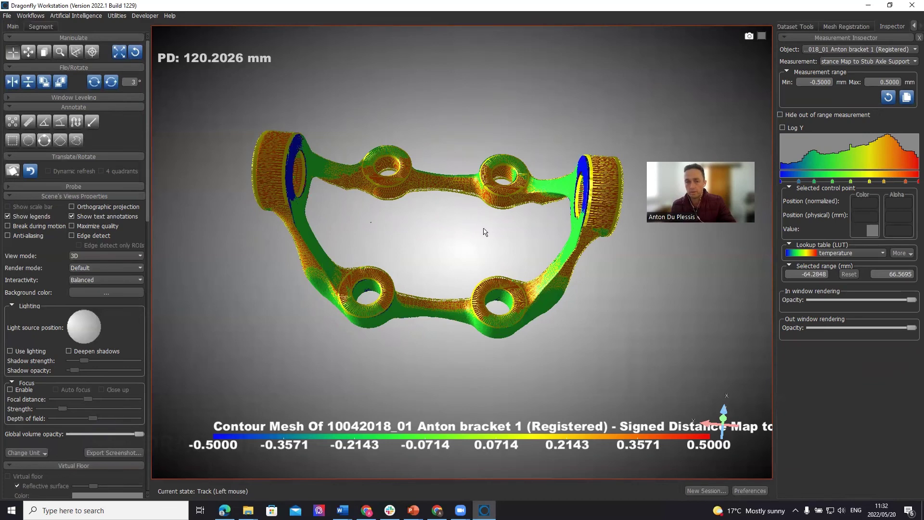
{"action": "left_click_drag", "start_coordinate": [430, 367], "coordinate": [464, 343]}
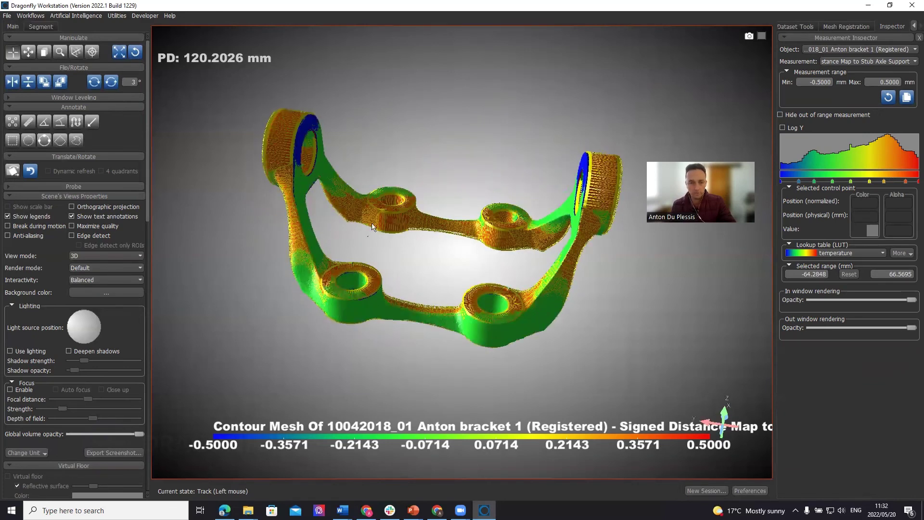
{"action": "left_click_drag", "start_coordinate": [395, 260], "coordinate": [424, 388]}
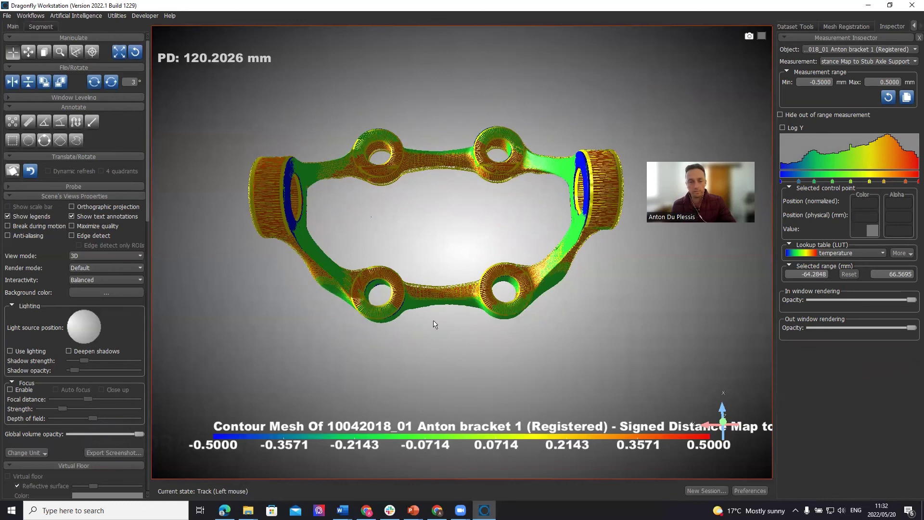
{"action": "left_click_drag", "start_coordinate": [434, 324], "coordinate": [440, 339]}
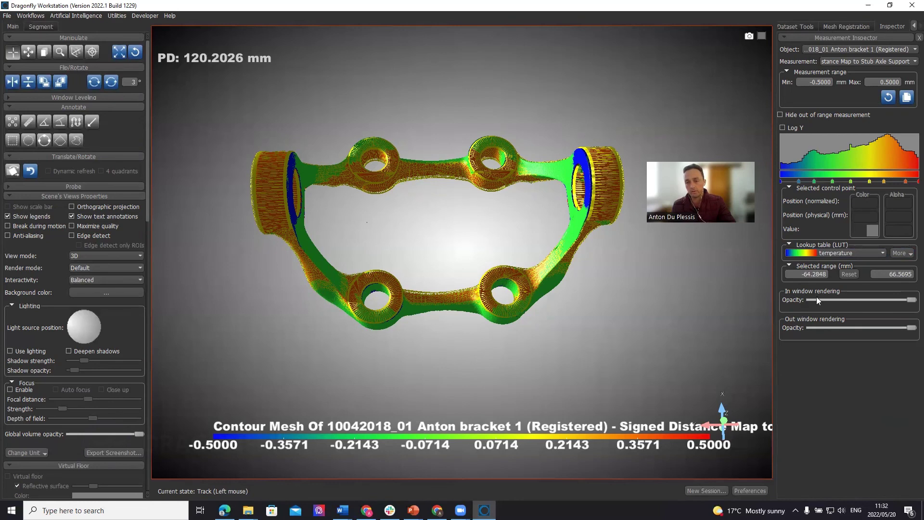
Flip the temperature scale horizontally so negative deviations appear red and positive blue.
{"action": "left_click", "coordinate": [900, 253]}
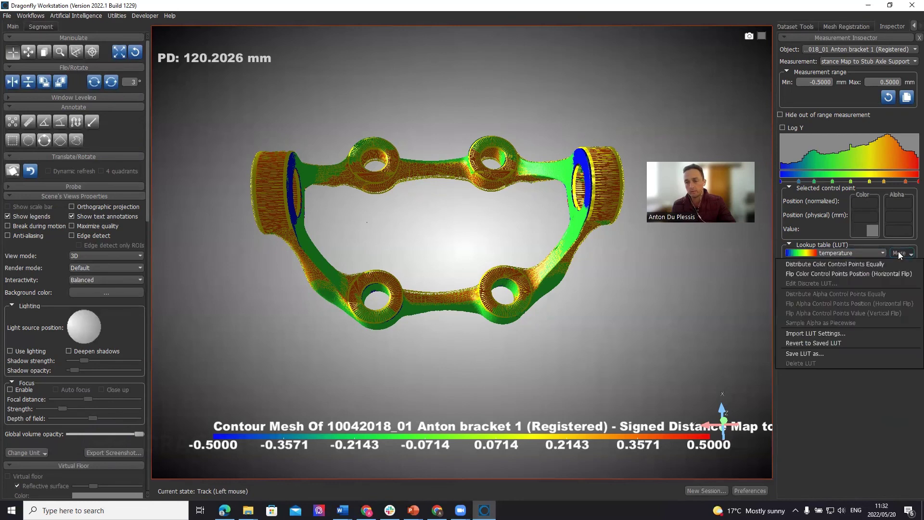
{"action": "left_click", "coordinate": [890, 276]}
{"action": "left_click_drag", "start_coordinate": [535, 308], "coordinate": [515, 301]}
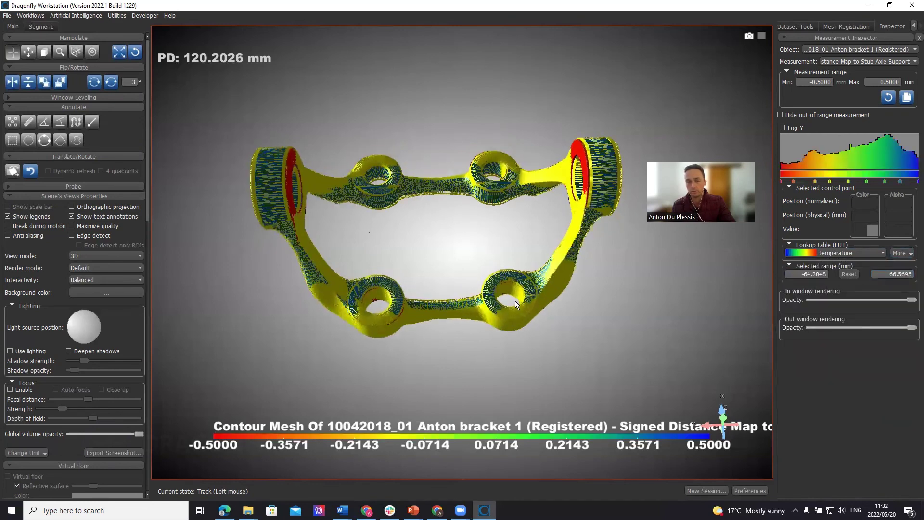
Restore the four-view layout and bring back the data properties list.
{"action": "double_click", "coordinate": [438, 251]}
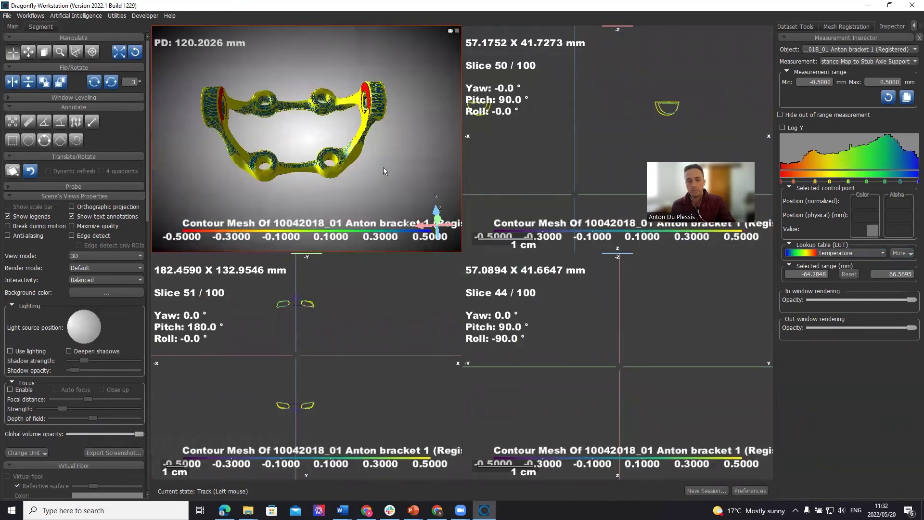
{"action": "left_click", "coordinate": [796, 25]}
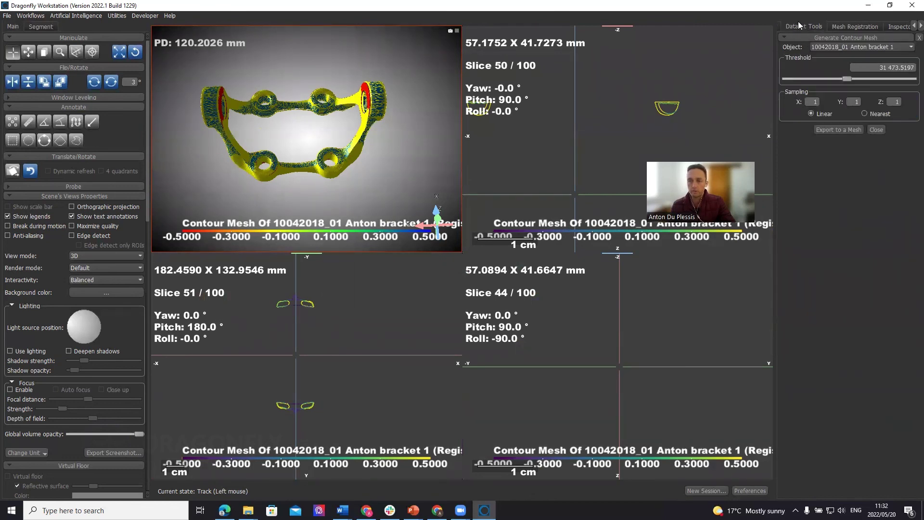
{"action": "left_click", "coordinate": [782, 28]}
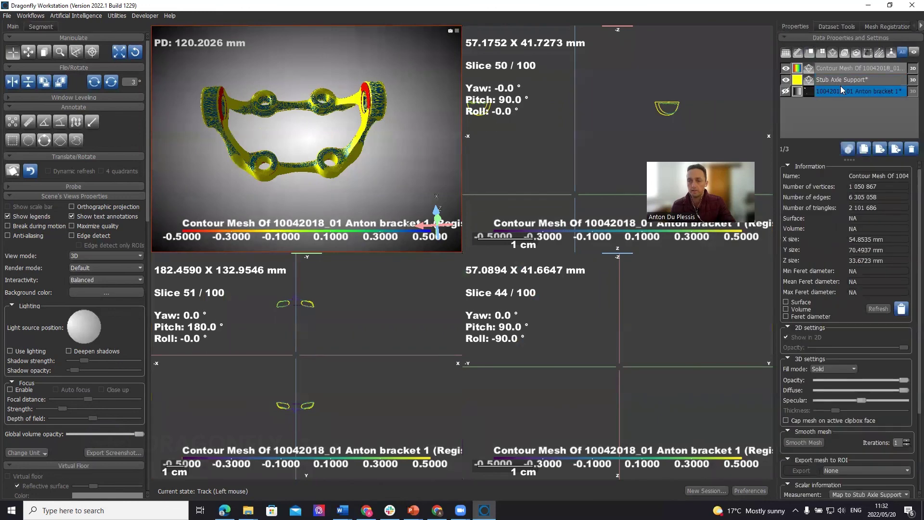